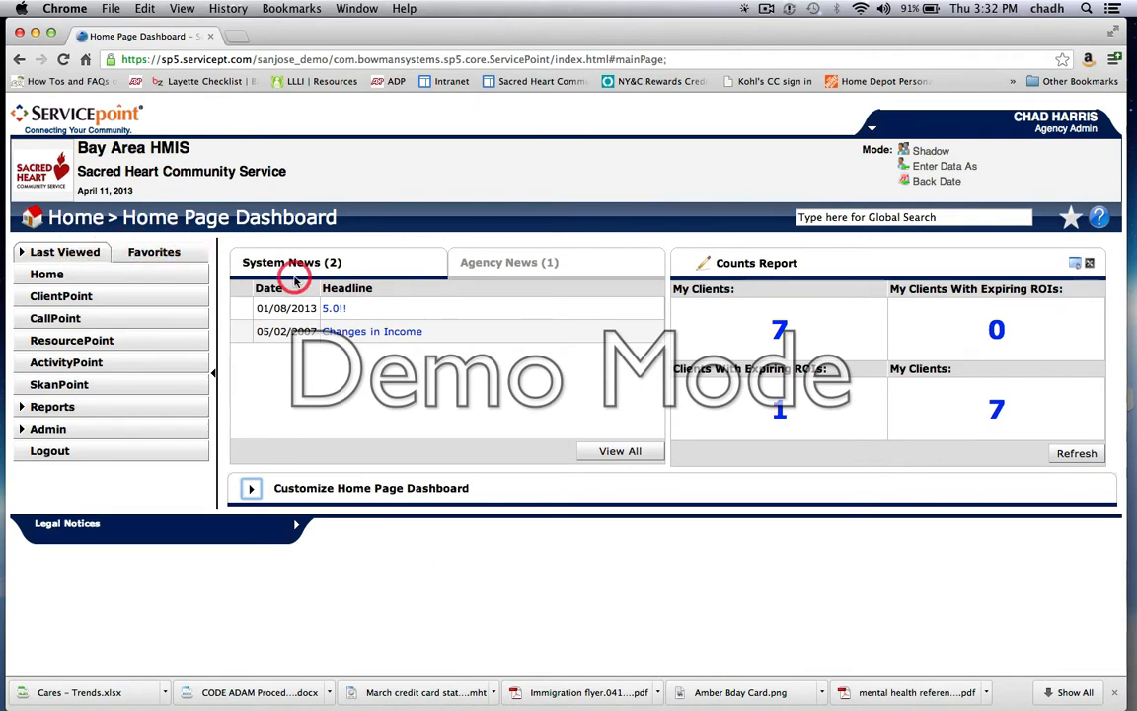
Step: Switch to the old ServicePoint 4 home page and look over its Reports and Admin options
key("ctrl+Right")
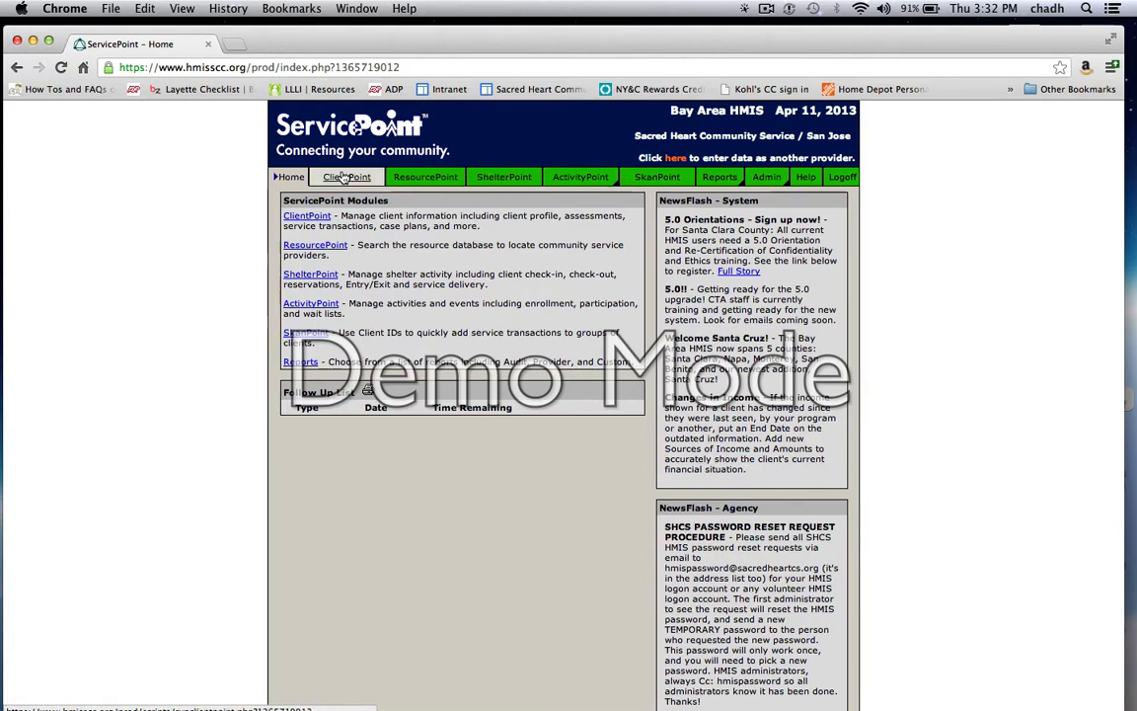
mouse_move(720, 181)
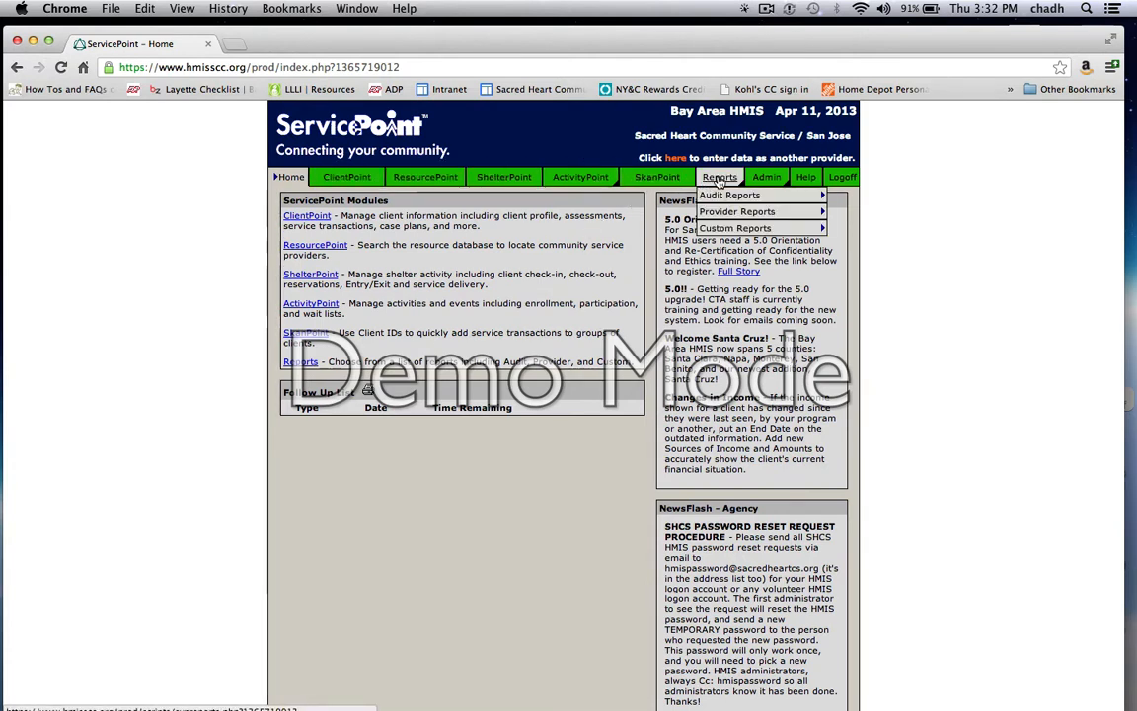
mouse_move(766, 178)
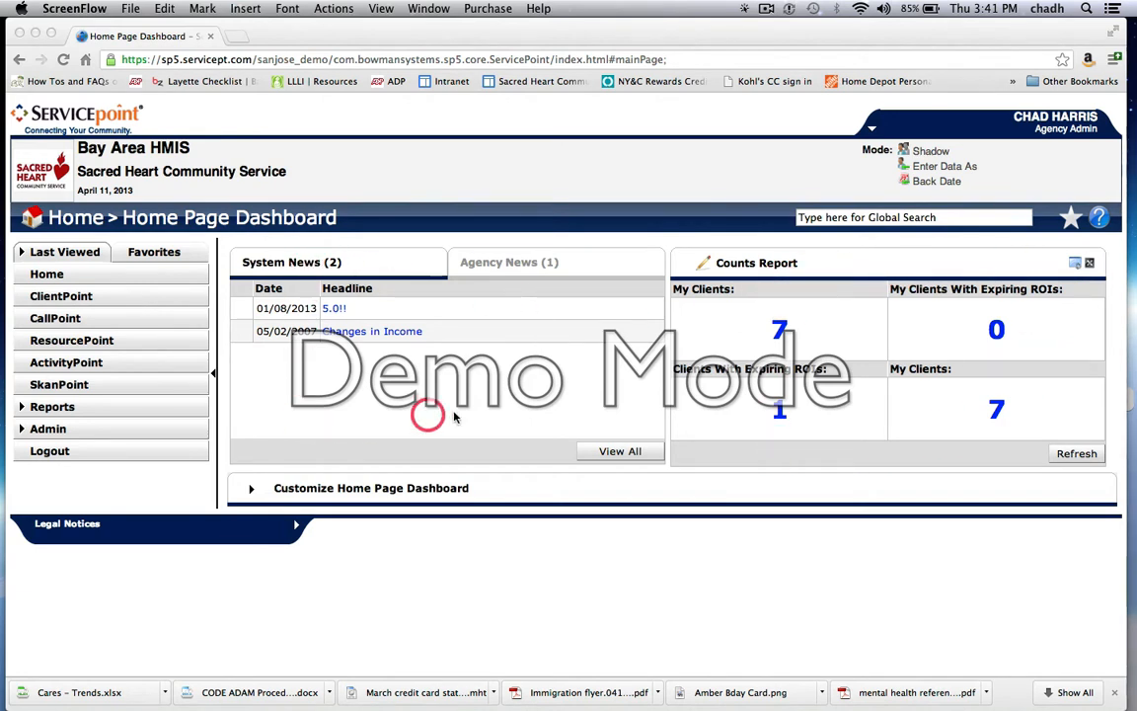
Step: Expand the Customize Home Page Dashboard section in the new ServicePoint, review its available dashlets, and collapse it again
left_click(254, 490)
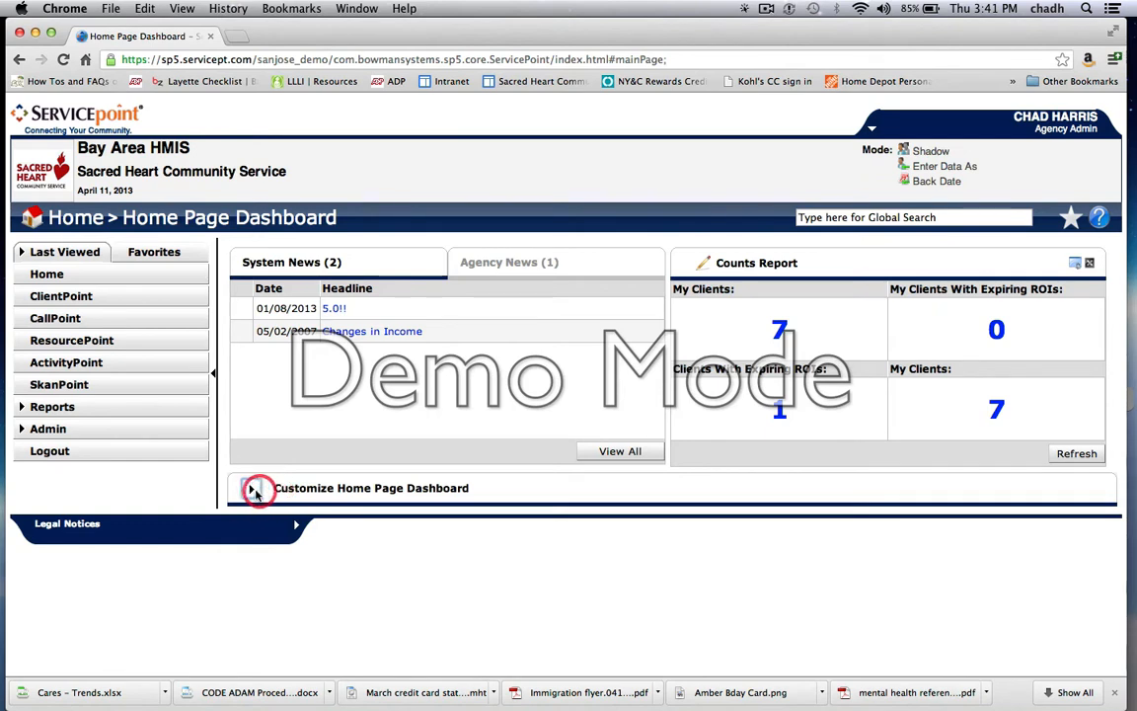
left_click(254, 491)
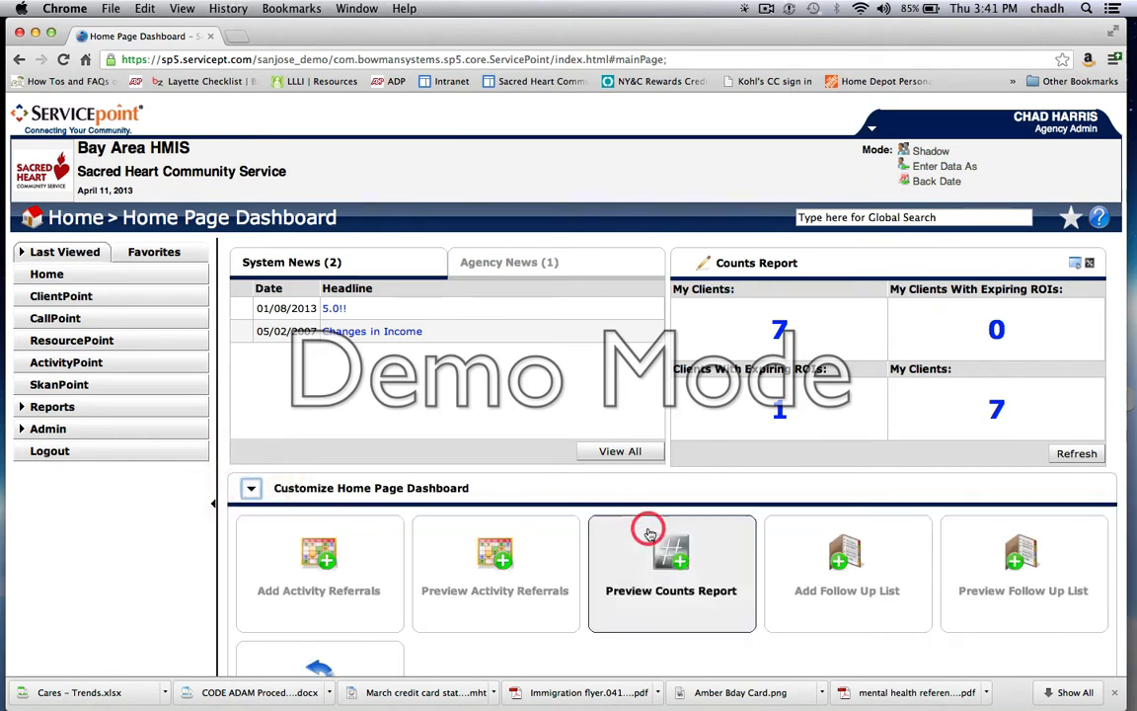
scroll(648, 514, "down", 3)
scroll(649, 533, "down", 1)
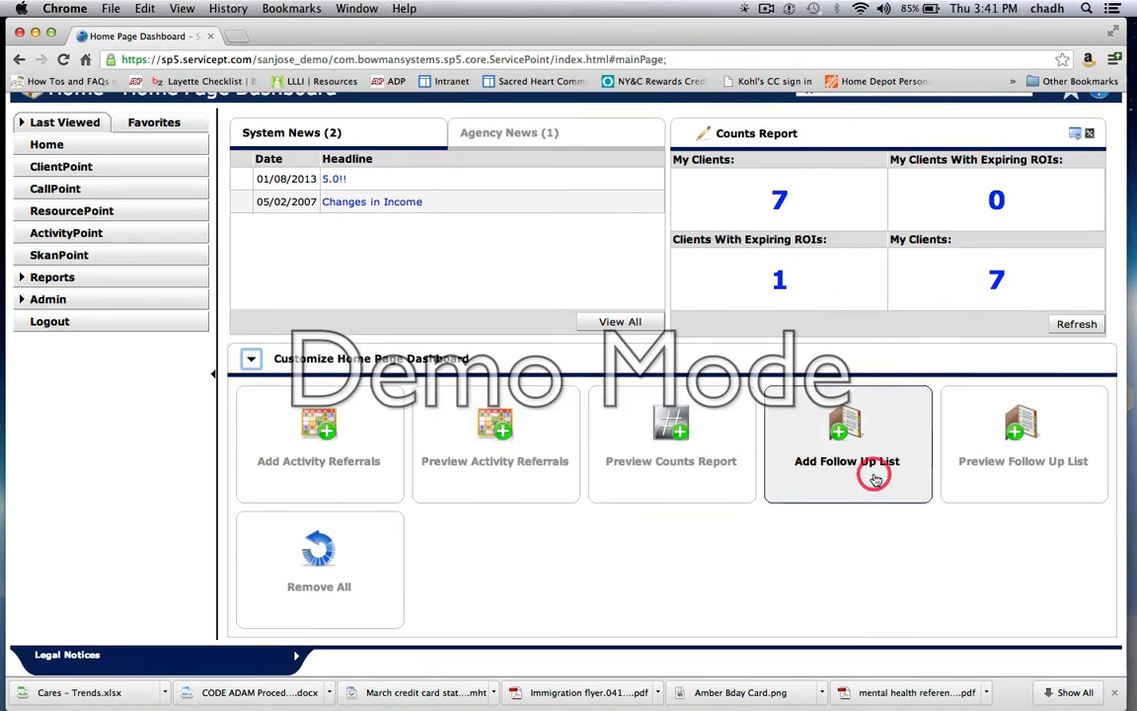
left_click(252, 363)
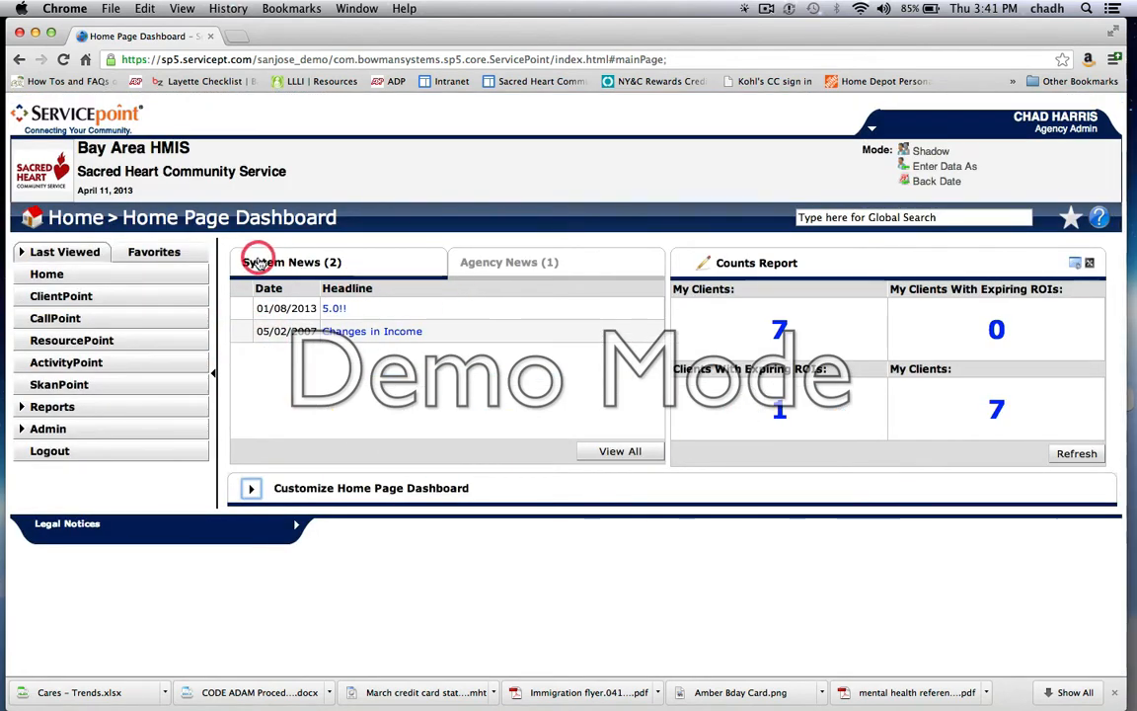
Step: Compare the dashboard's System News and Agency News lists with the NewsFlash sections on the old ServicePoint home page
left_click(502, 264)
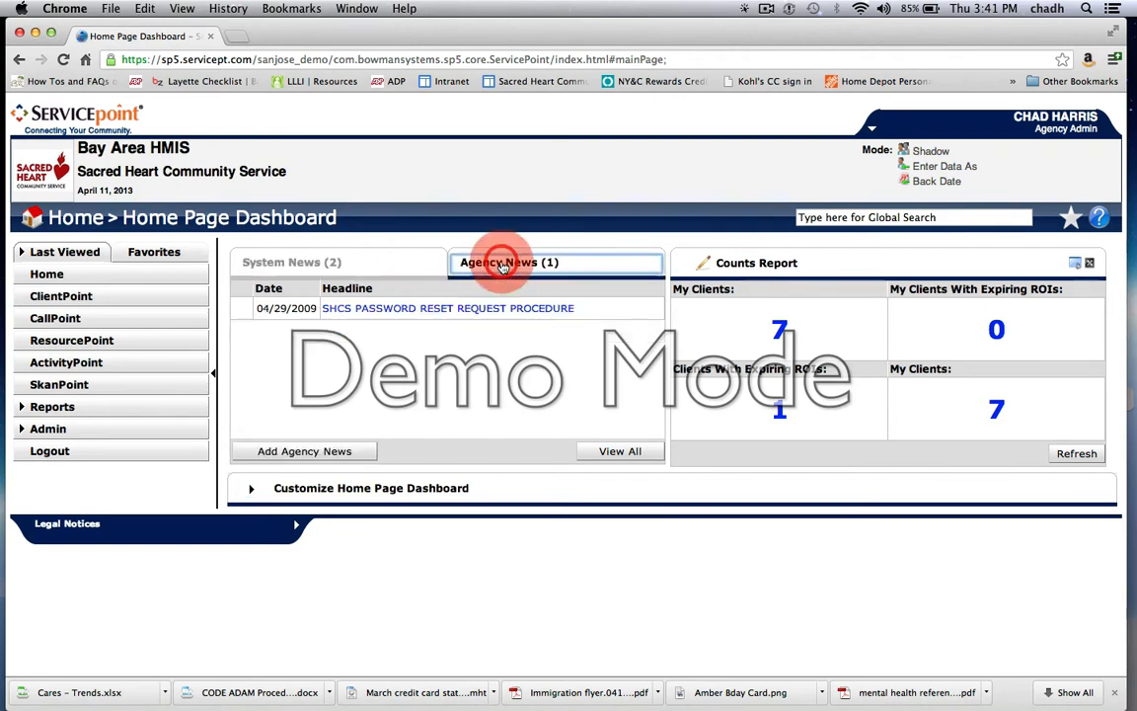
left_click(298, 263)
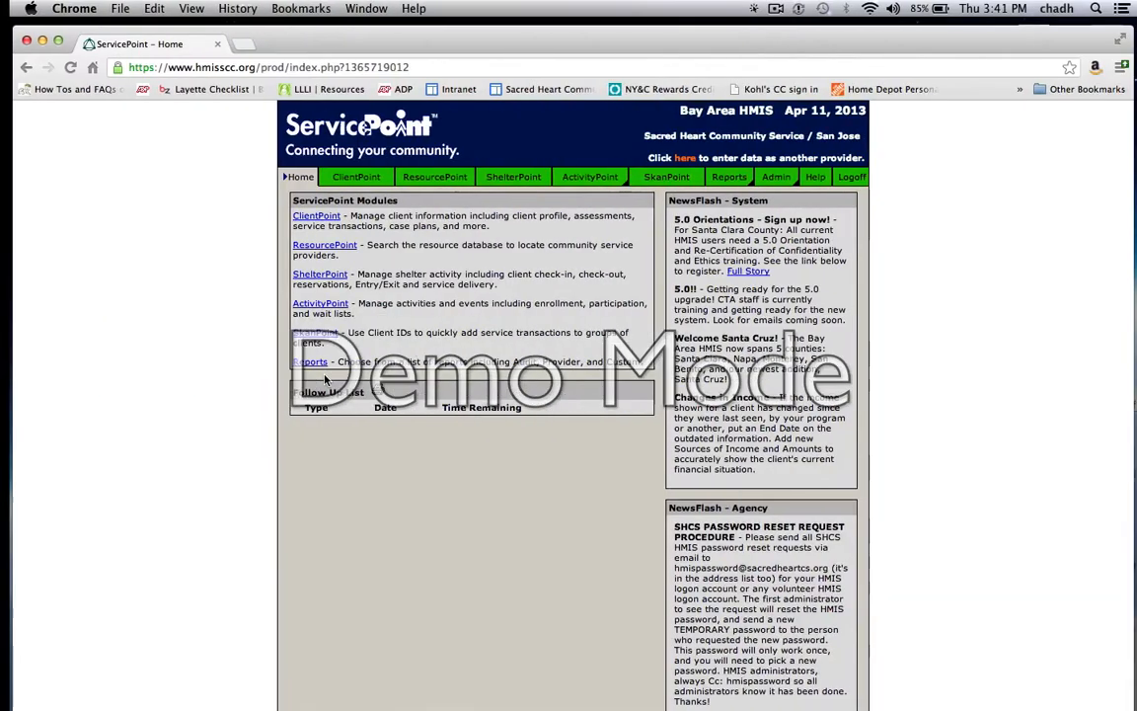
scroll(768, 452, "down", 5)
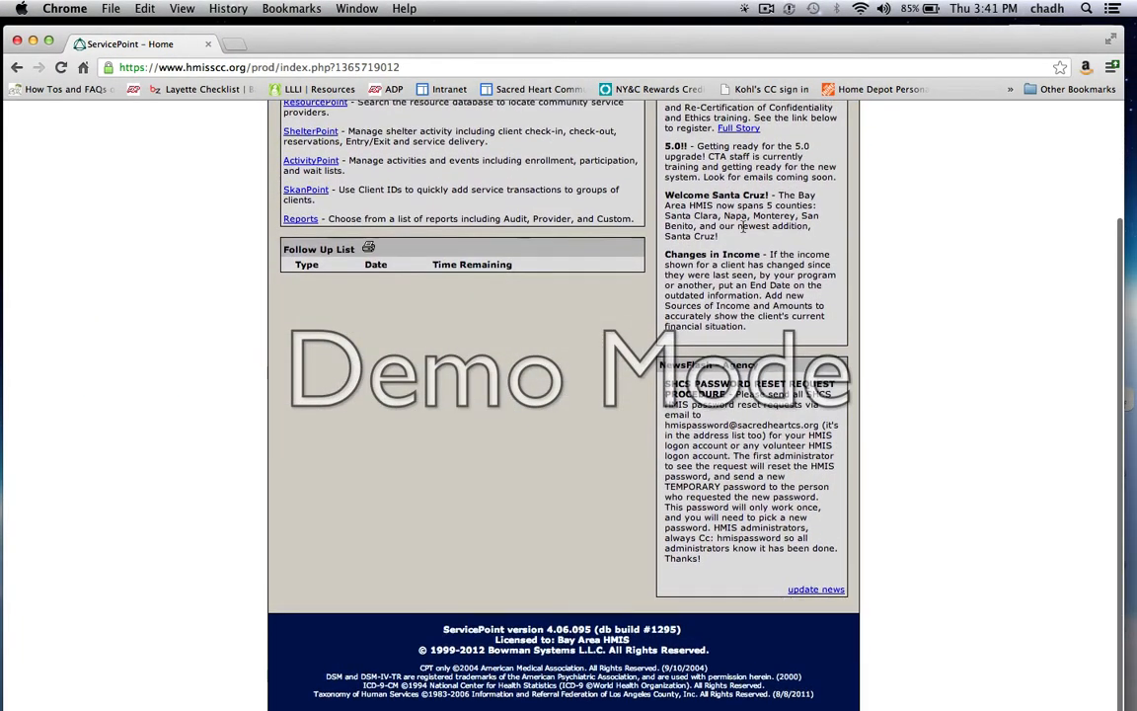
scroll(768, 452, "up", 5)
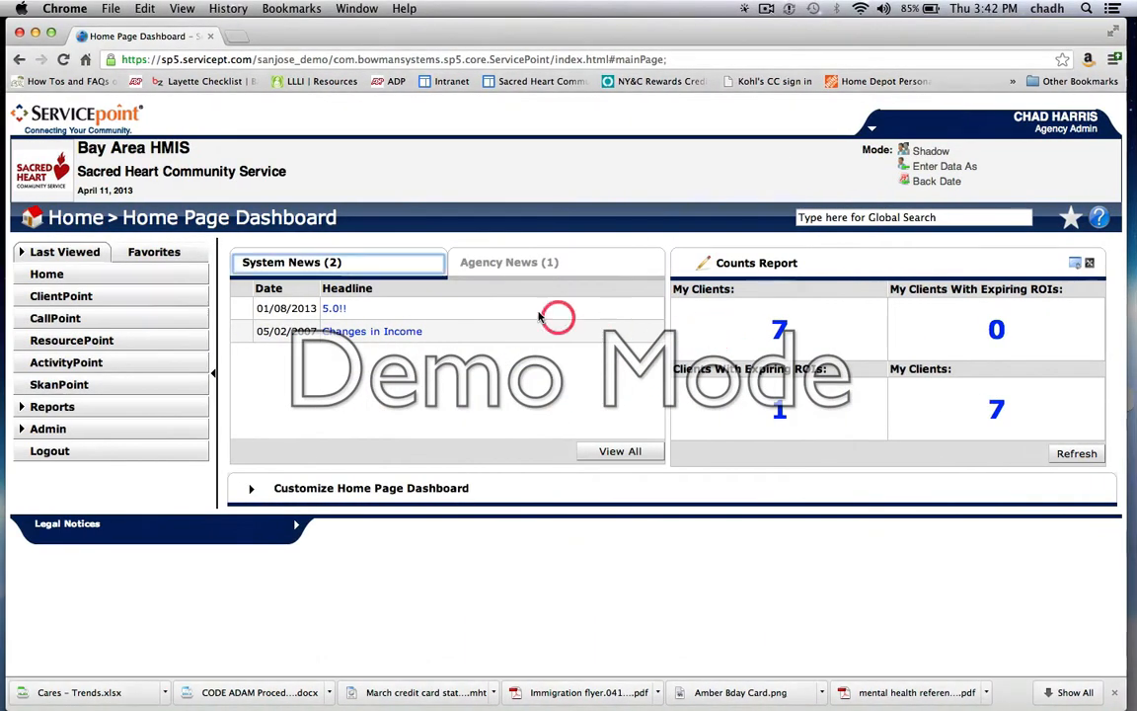
left_click(498, 268)
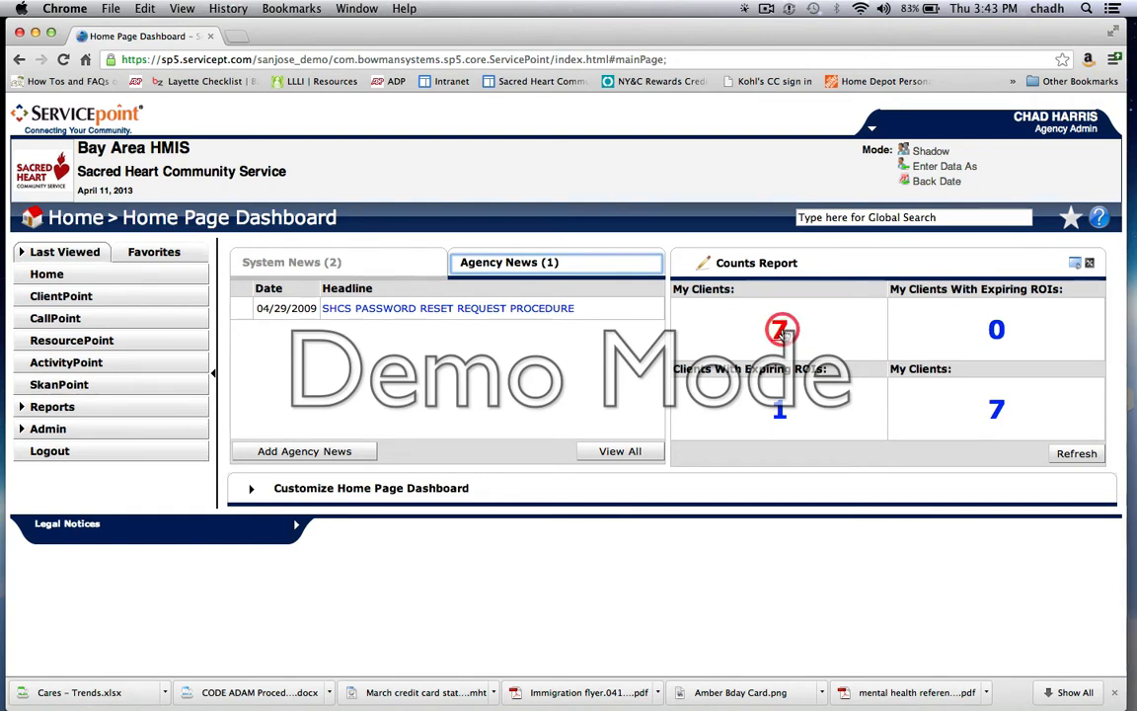
Step: View the client list behind the My Clients count, and review the report choices for the Counts Report's Top-Left position
left_click(782, 333)
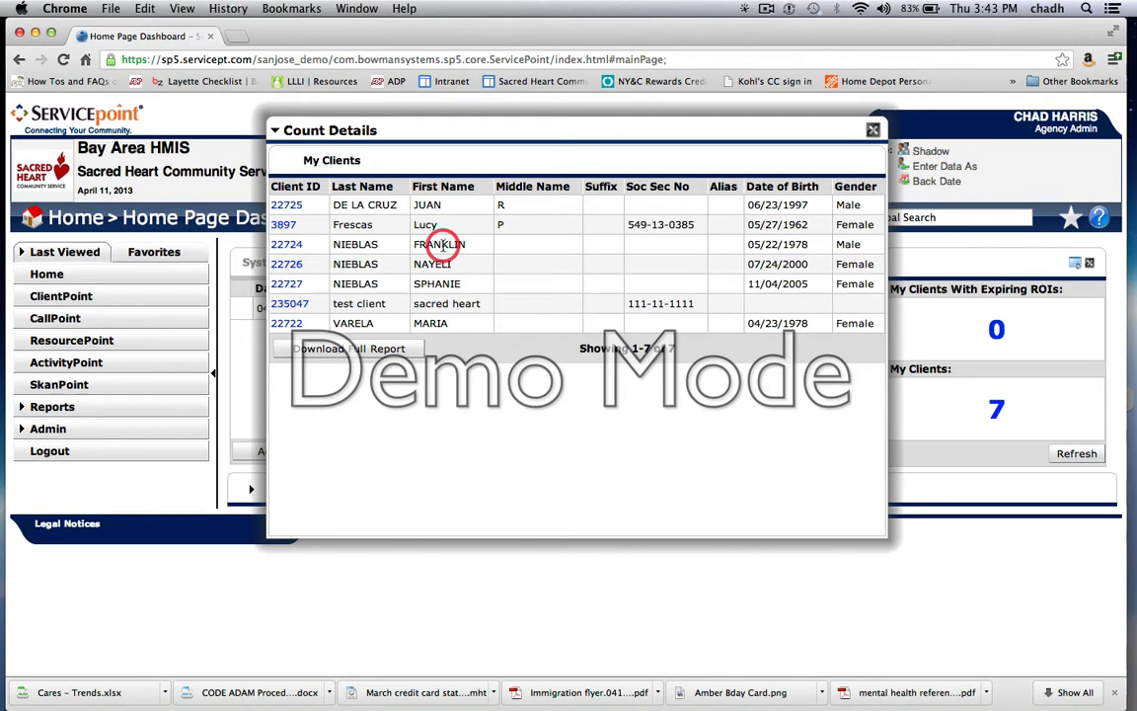
left_click(874, 131)
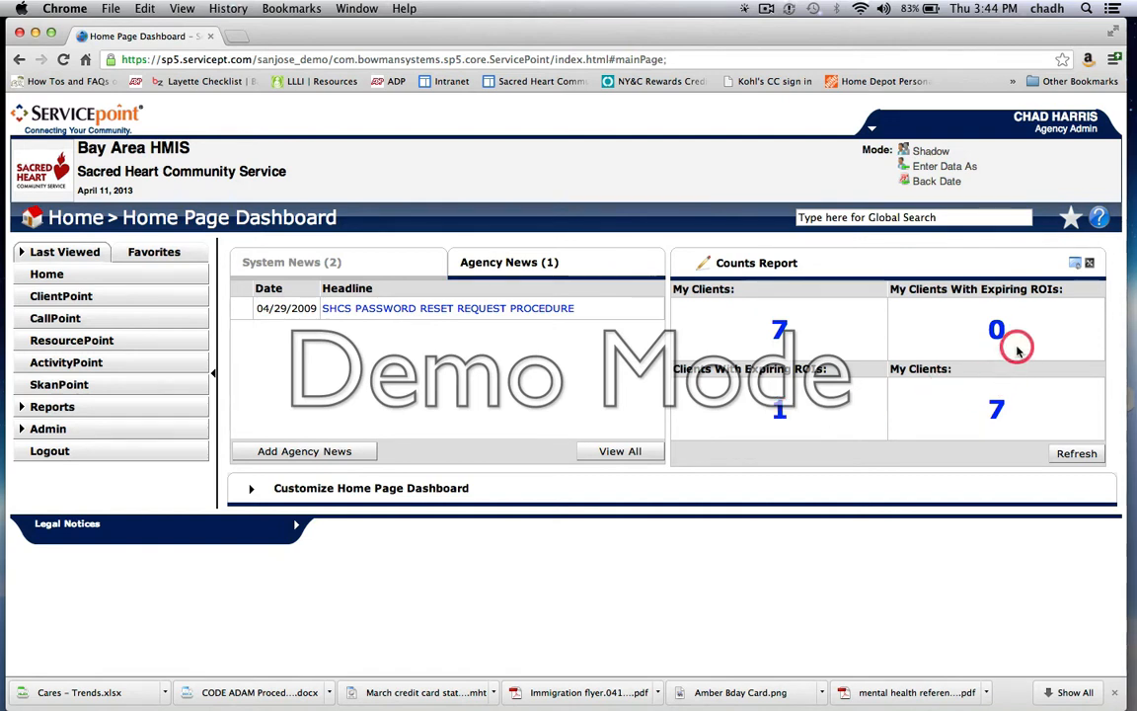
left_click(704, 265)
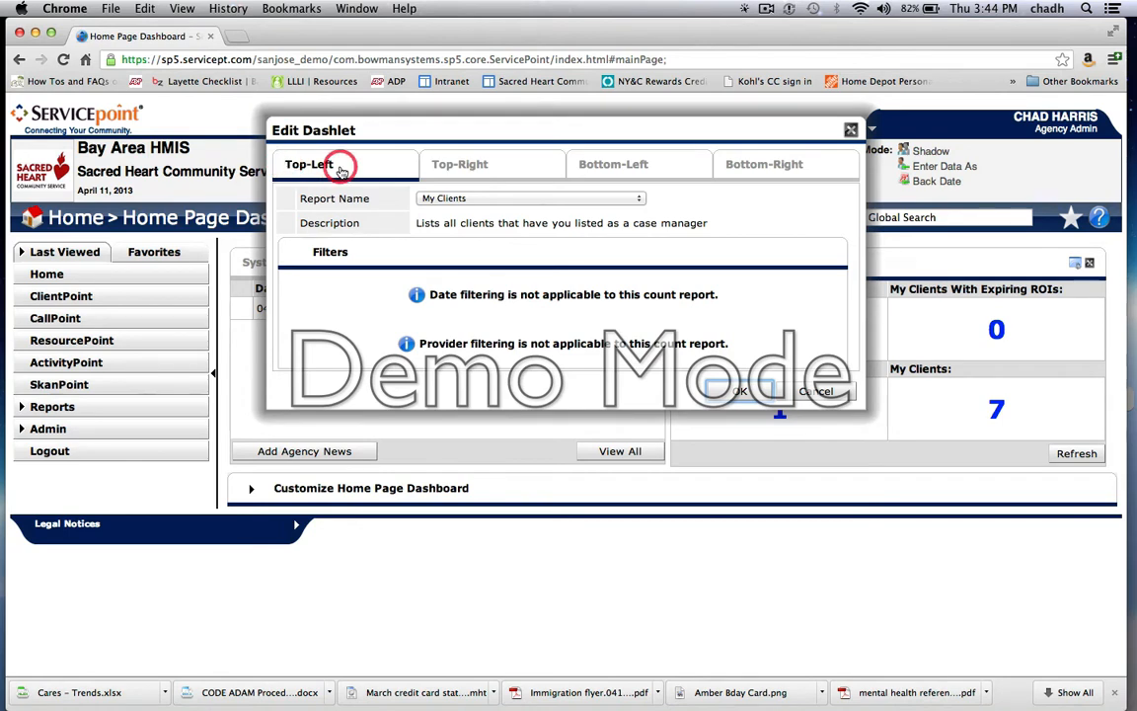
left_click(460, 198)
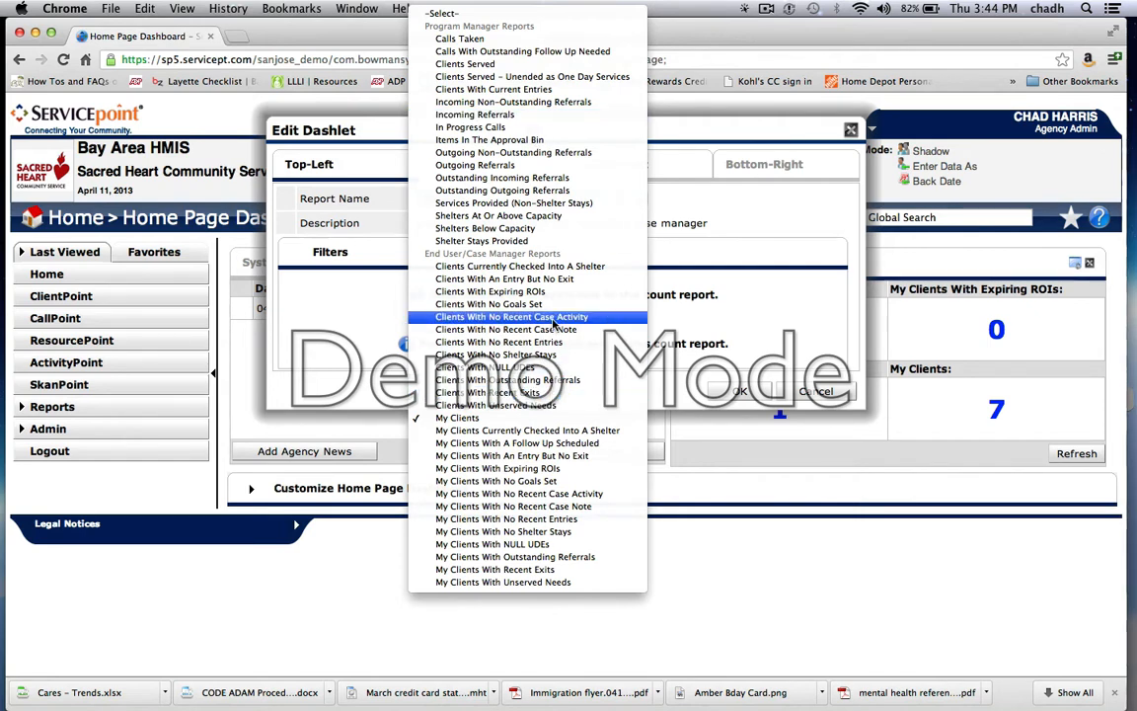
left_click(804, 391)
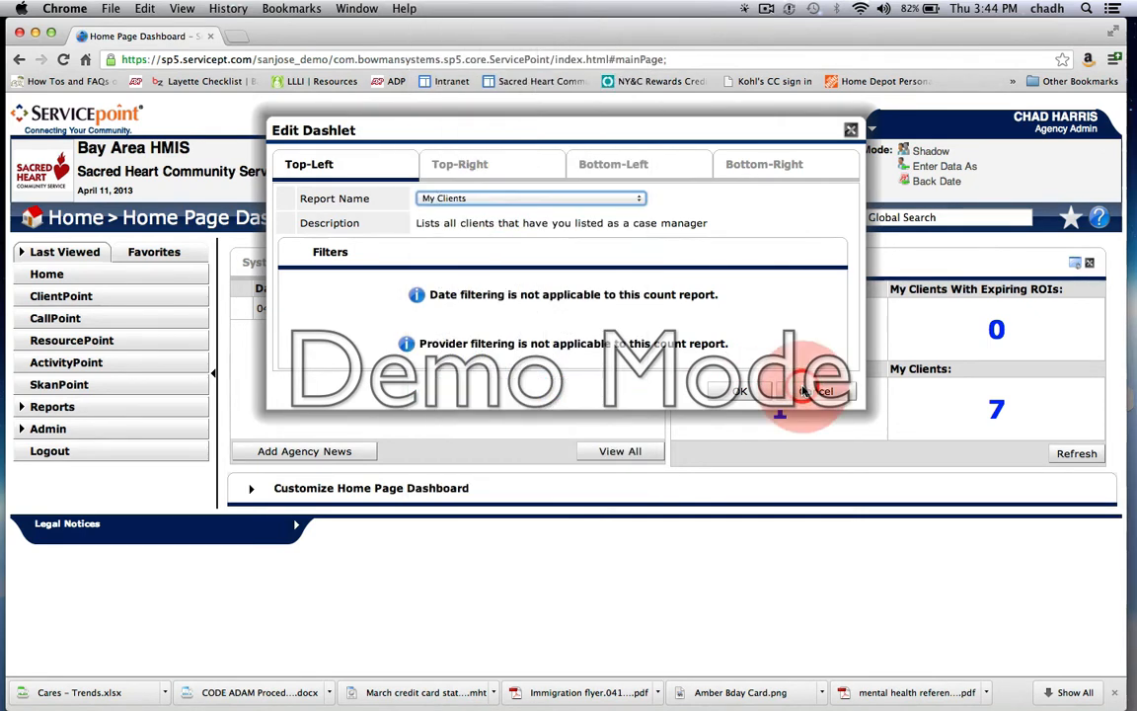
Step: Review the Top-Right and Bottom-Left count settings, including the date range choices for Clients With Expiring ROIs, and close the dashlet editor
left_click(501, 168)
left_click(610, 166)
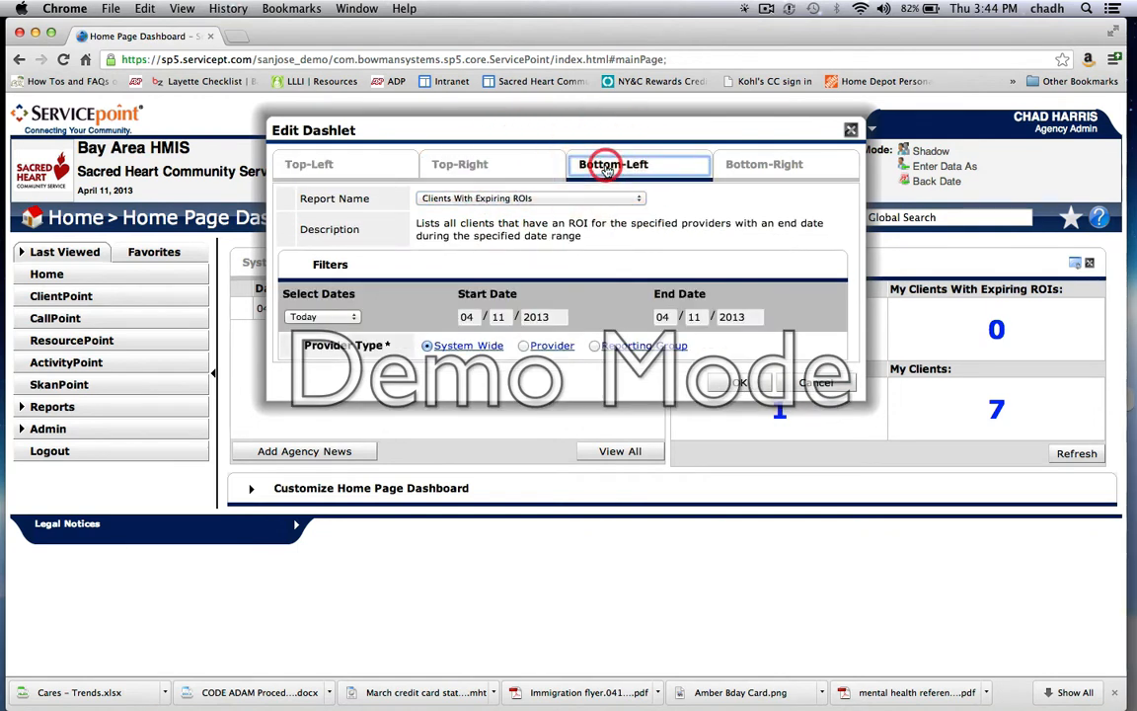
left_click(770, 406)
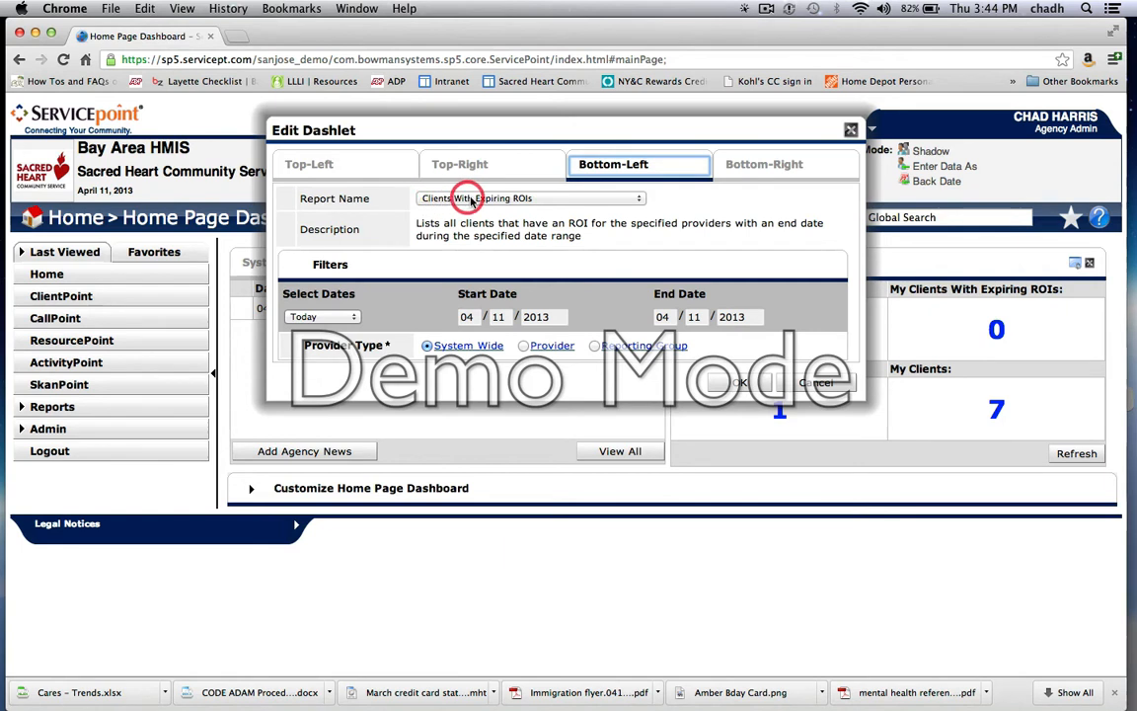
left_click(354, 317)
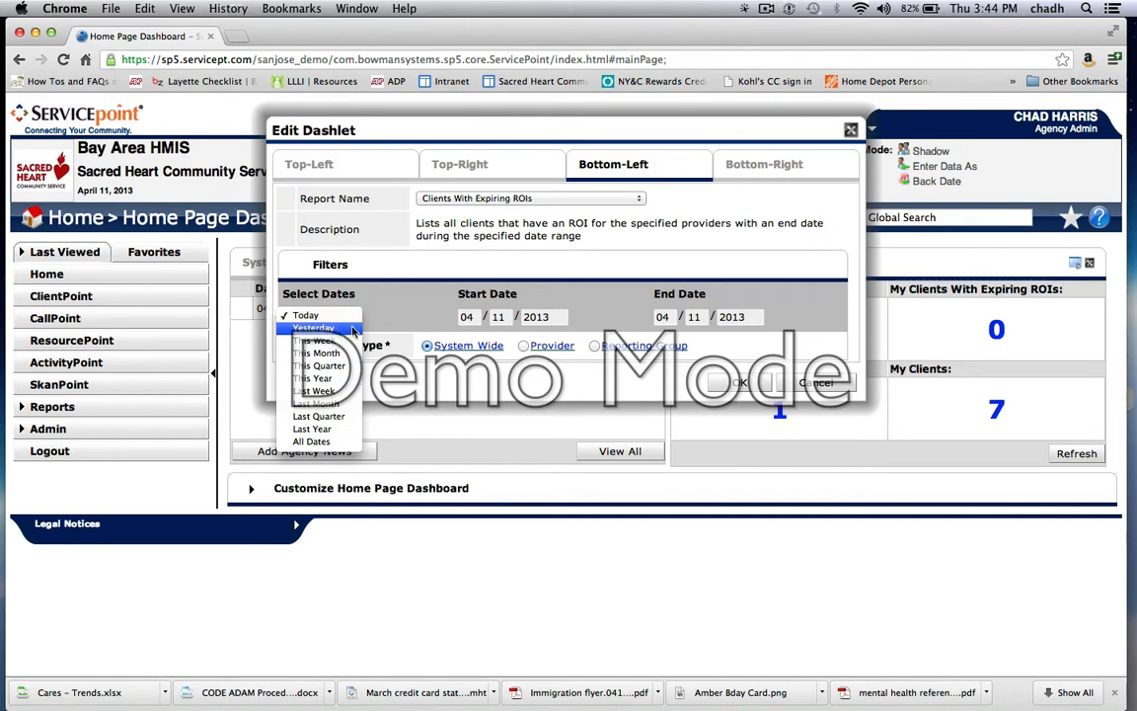
left_click(397, 309)
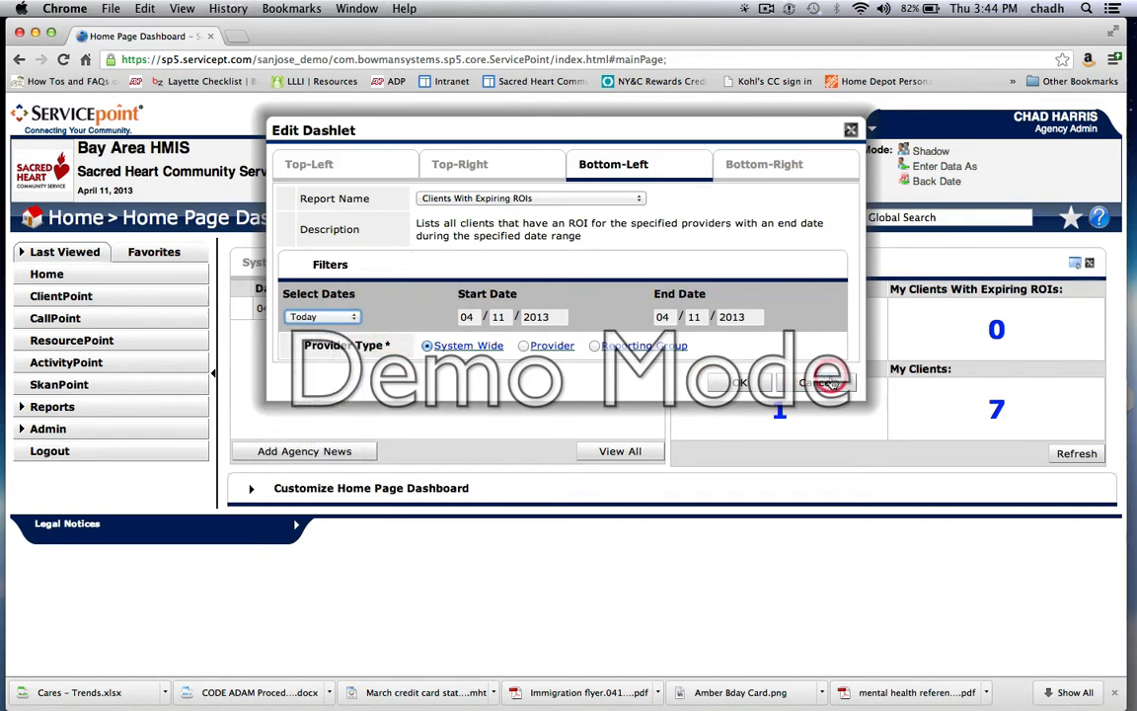
left_click(739, 382)
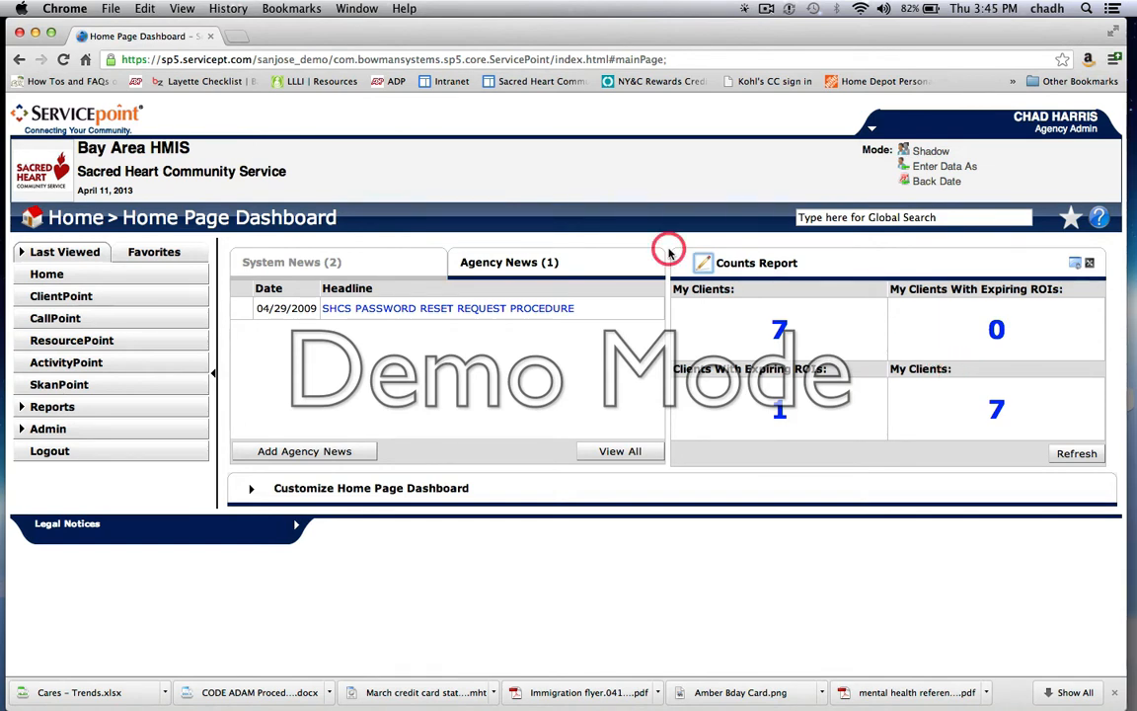
Step: Open Shadow Mode and search the active users by entering a staff member's full name
left_click(925, 153)
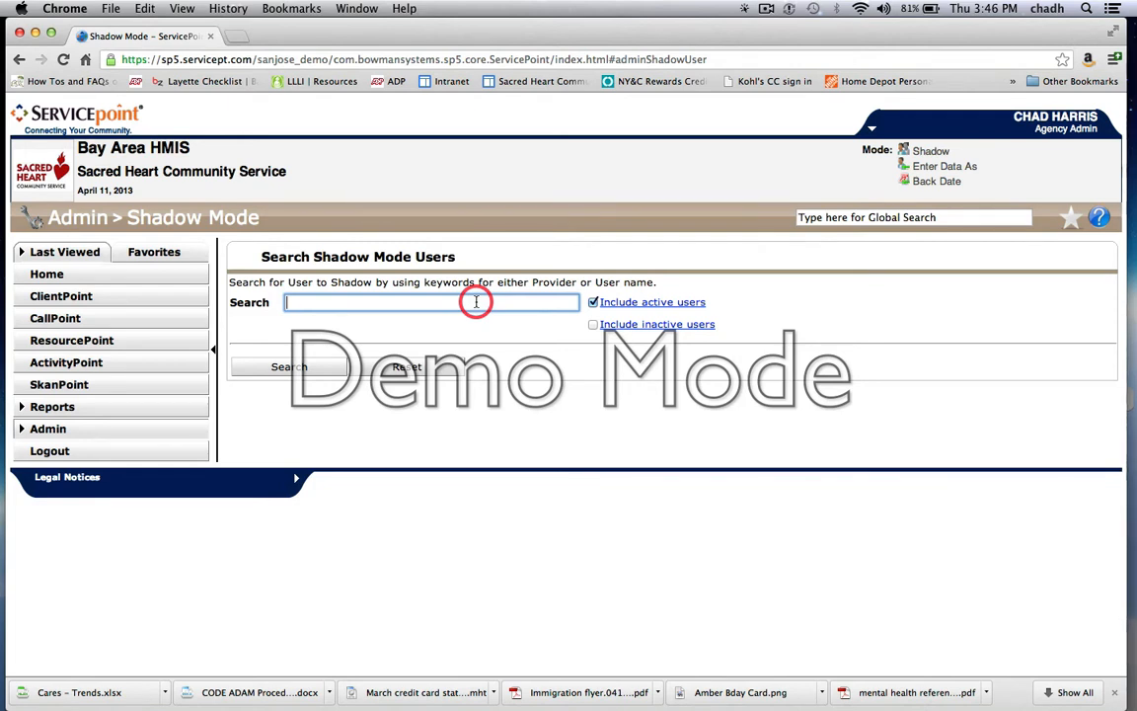
left_click(287, 365)
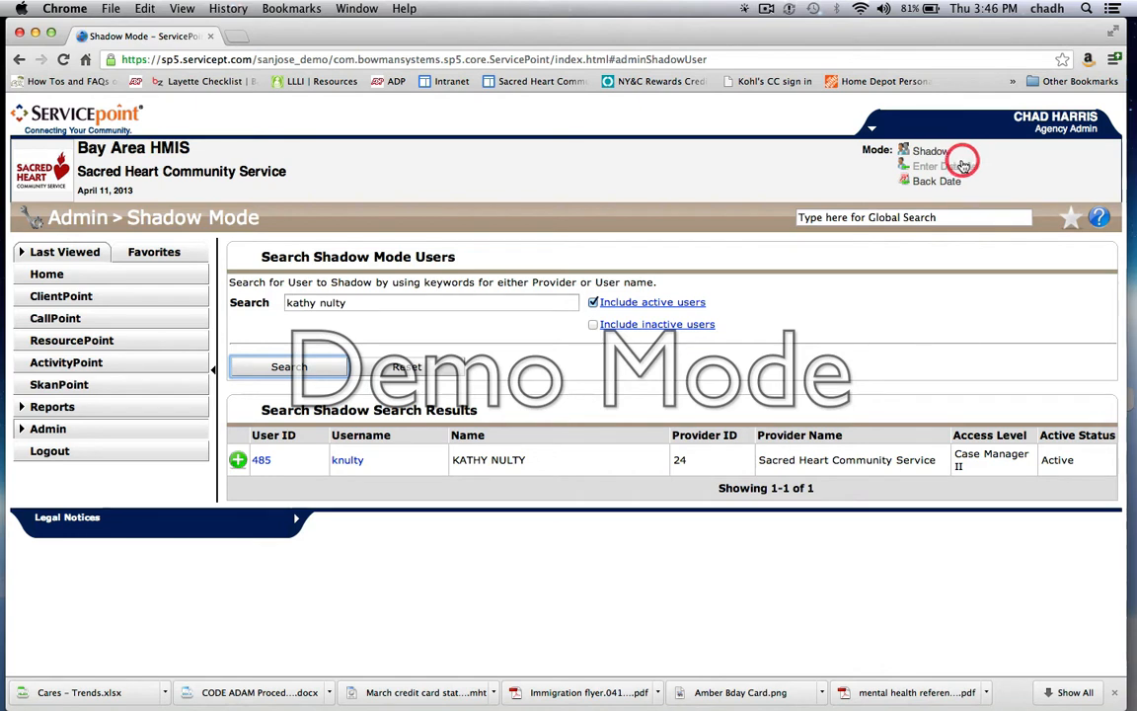
left_click(407, 366)
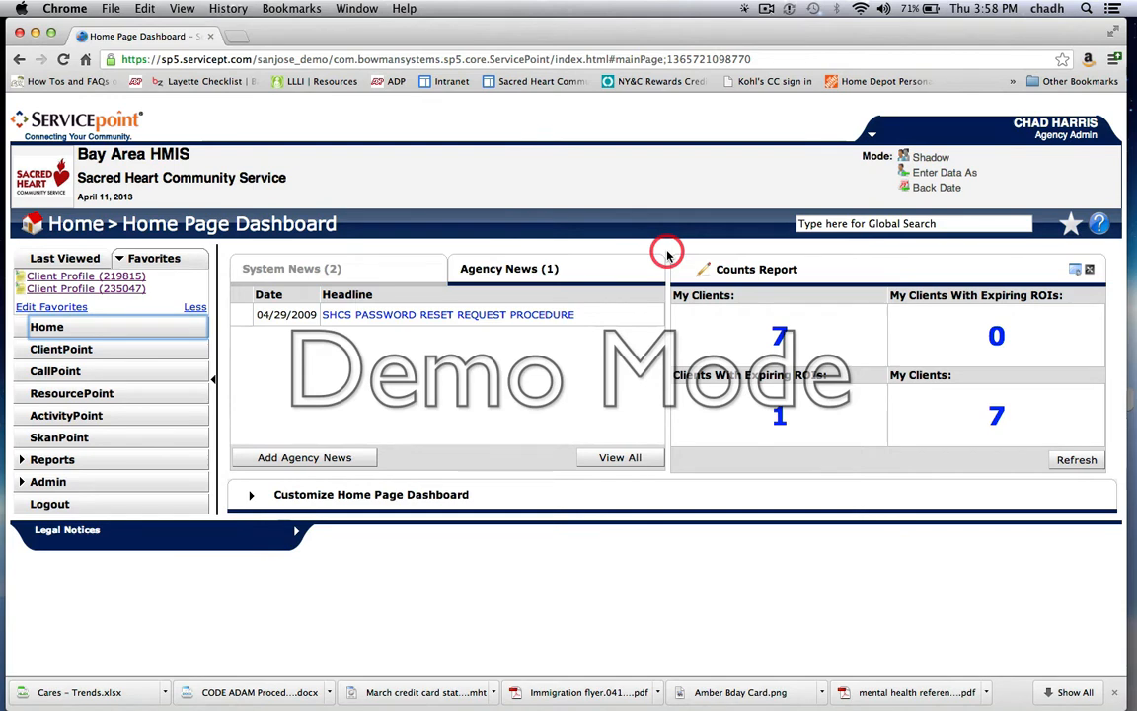
Step: Open the test client's profile from ClientPoint using the client ID number, and dismiss the Back Date Mode dialog without setting a date
left_click(71, 351)
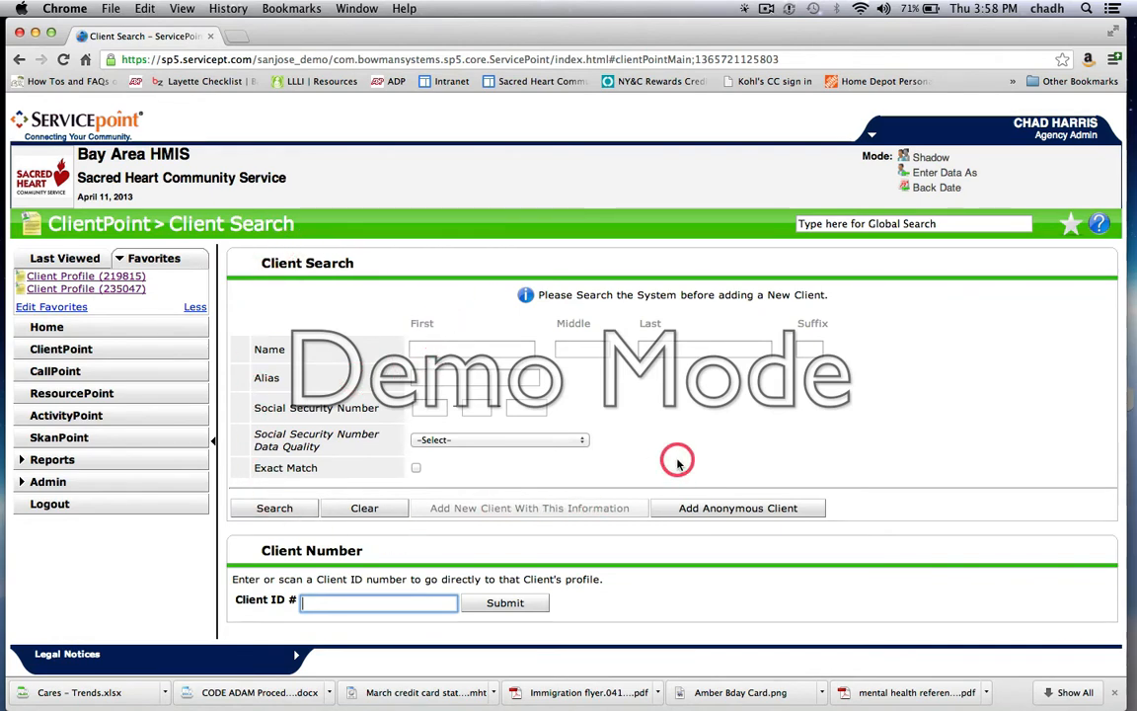
scroll(678, 464, "down", 1)
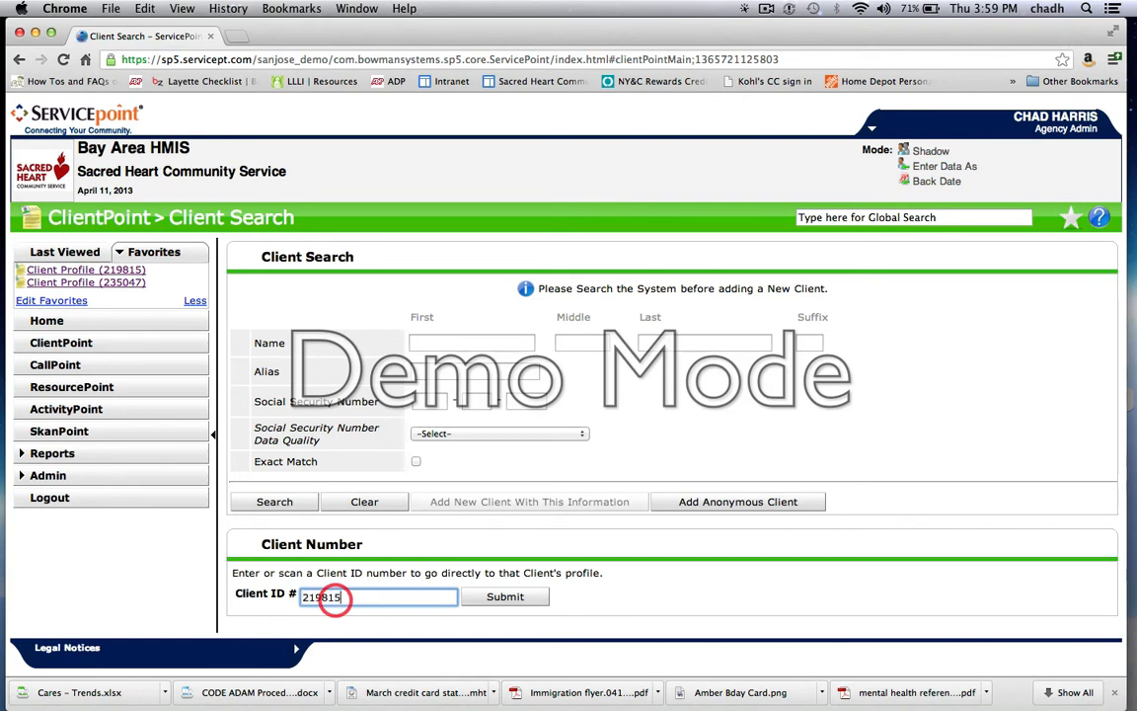
left_click(496, 598)
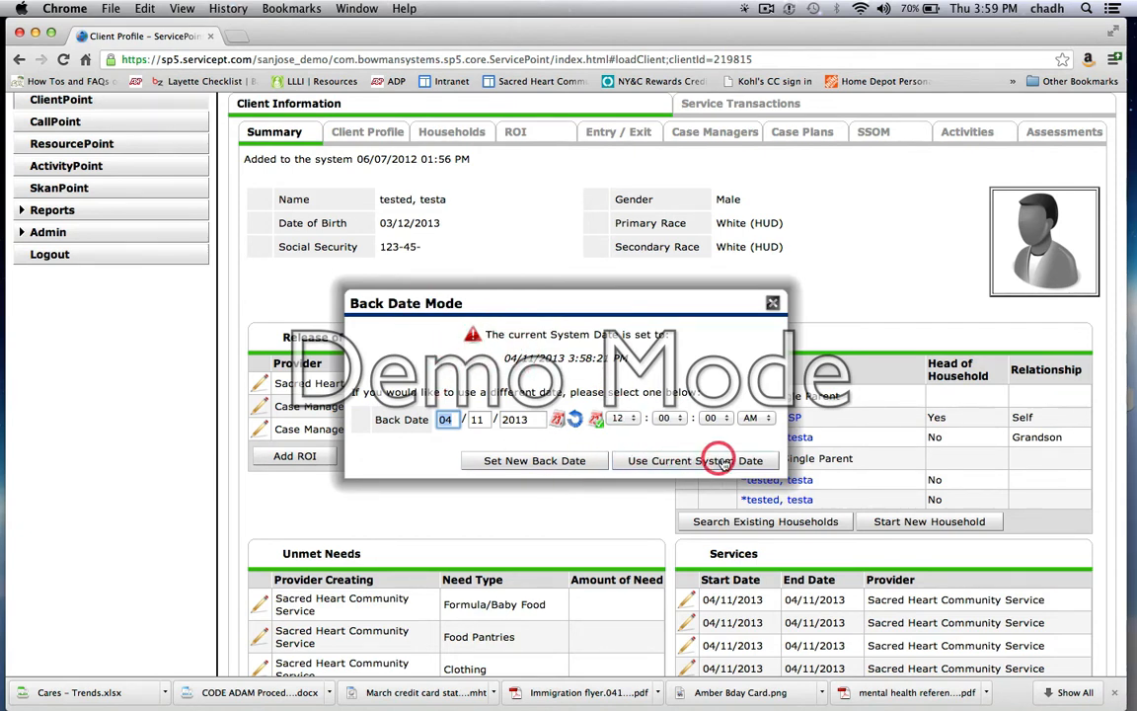
left_click(773, 305)
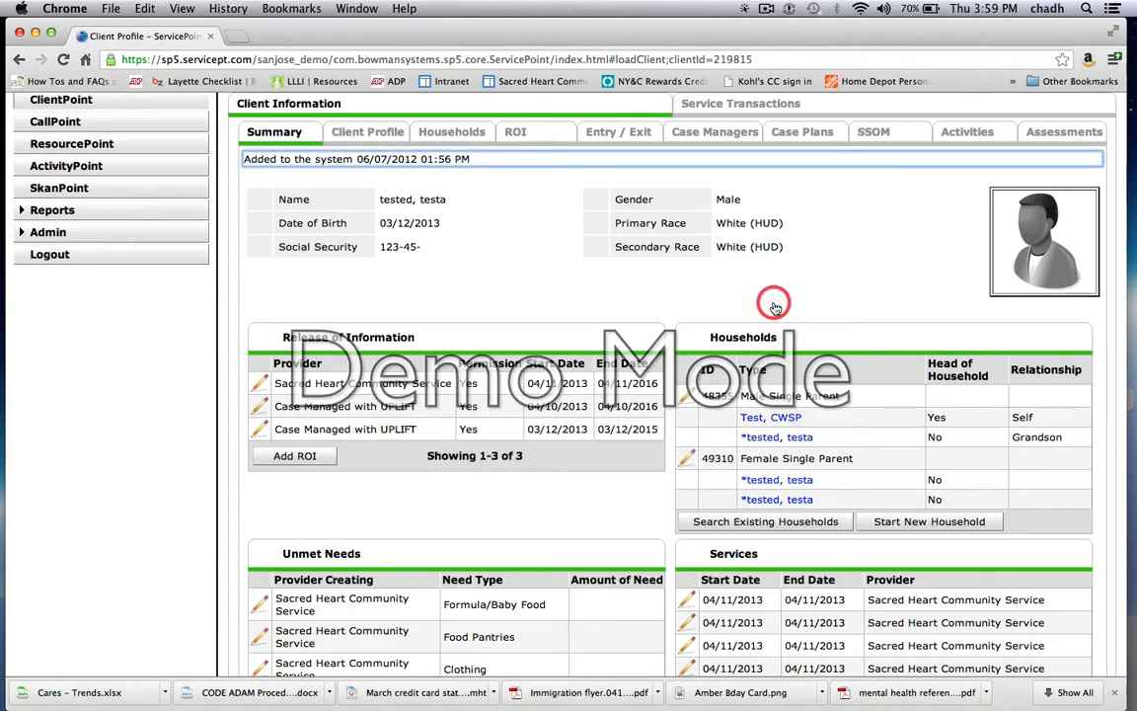
Step: Examine the client's Summary page, including the Release of Information, Households, Unmet Needs and Services sections
scroll(775, 307, "up", 5)
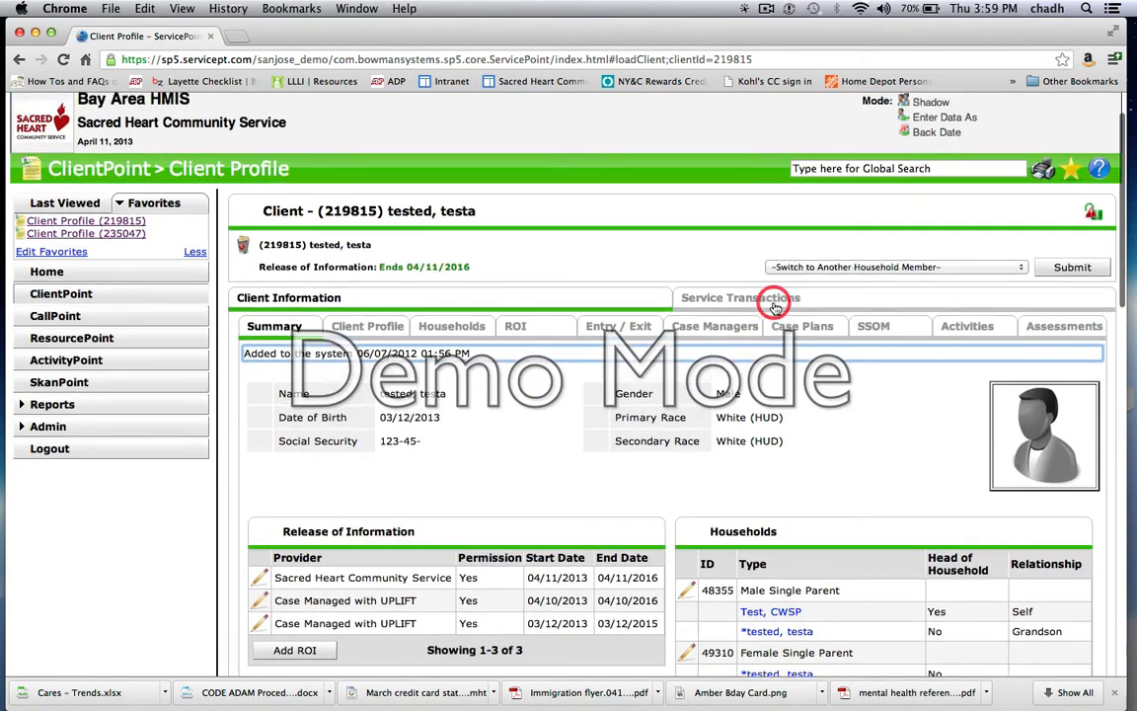
scroll(775, 307, "up", 2)
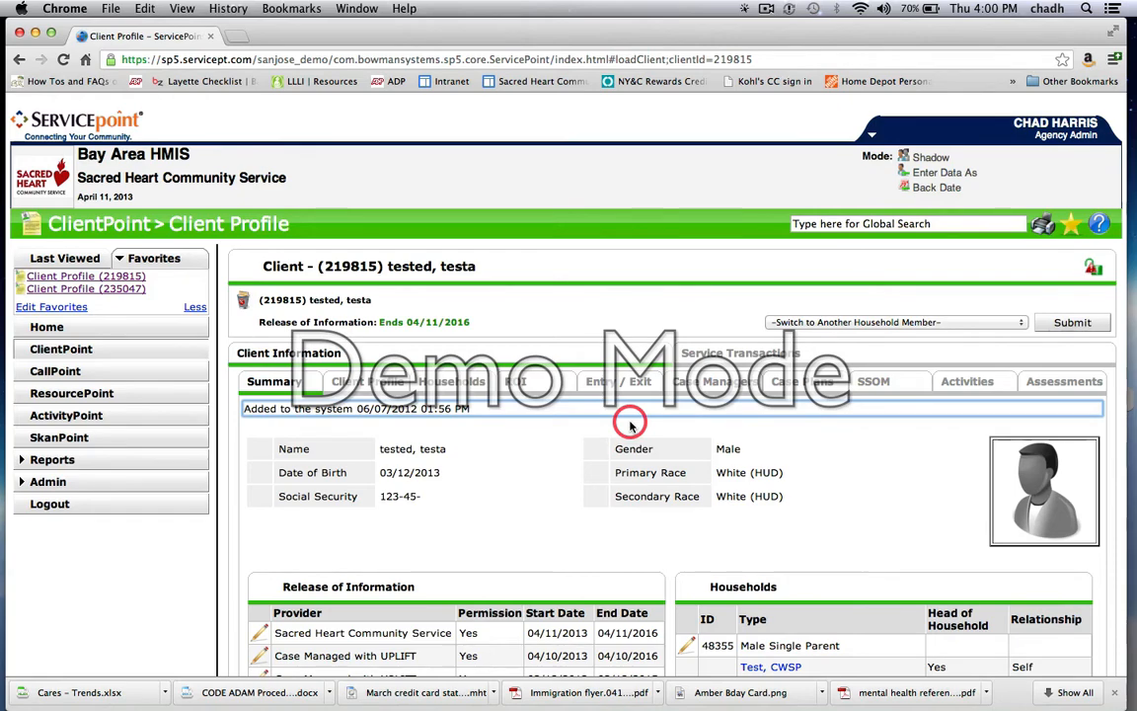
scroll(539, 482, "down", 3)
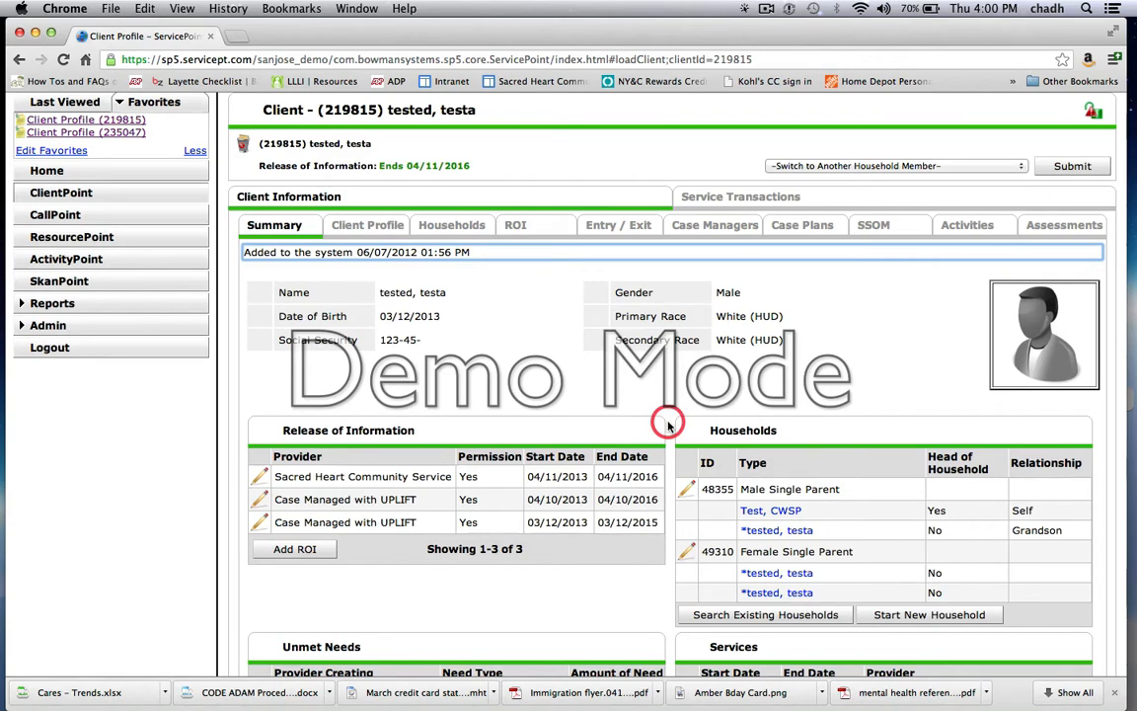
scroll(667, 423, "down", 5)
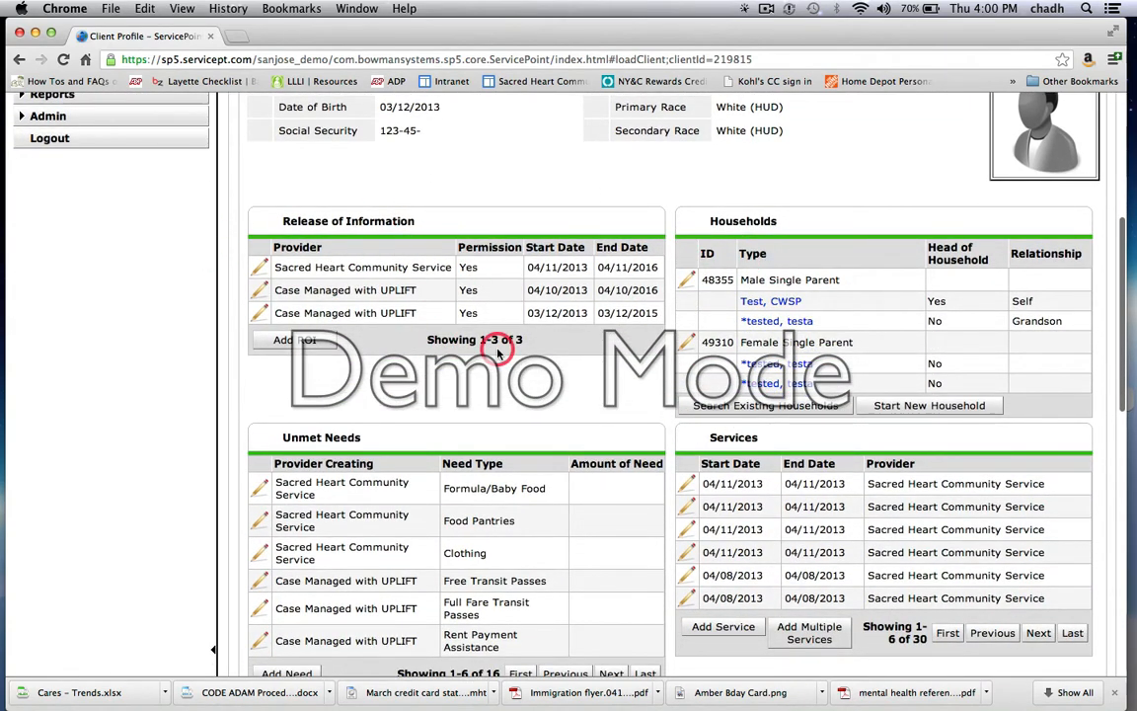
scroll(495, 341, "down", 2)
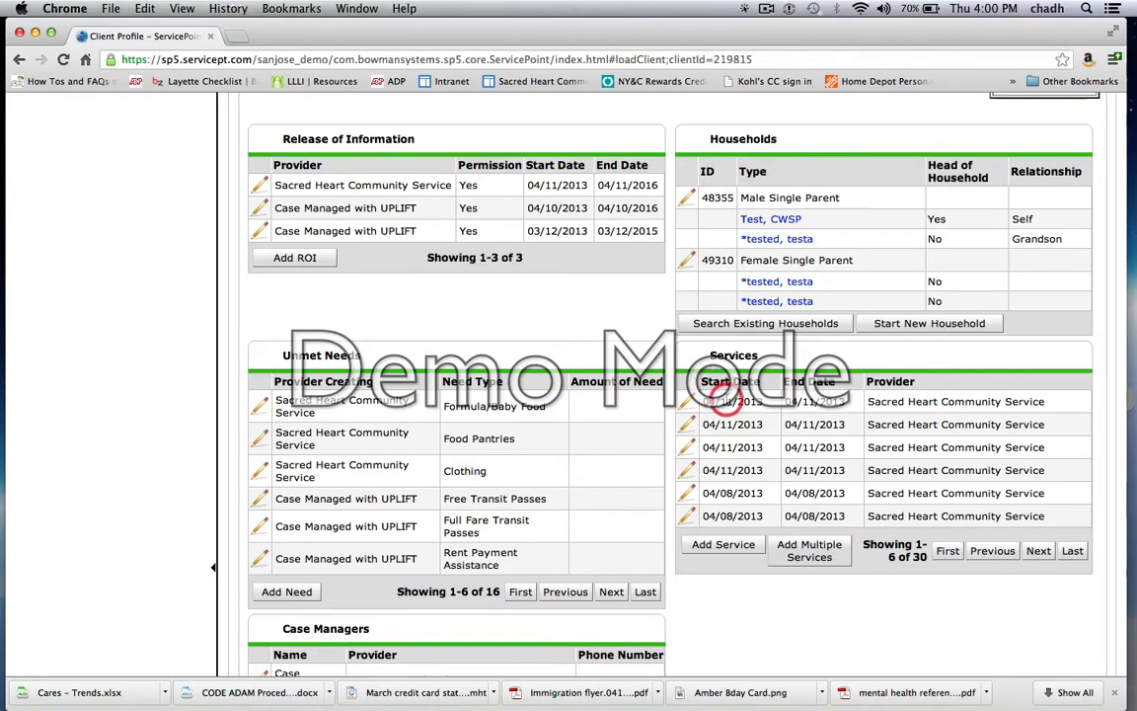
Step: Examine the rest of the client's Summary page, including the Case Managers section, and revisit the Sacred Heart Community Service release of information entry
scroll(726, 400, "down", 1)
scroll(726, 400, "down", 5)
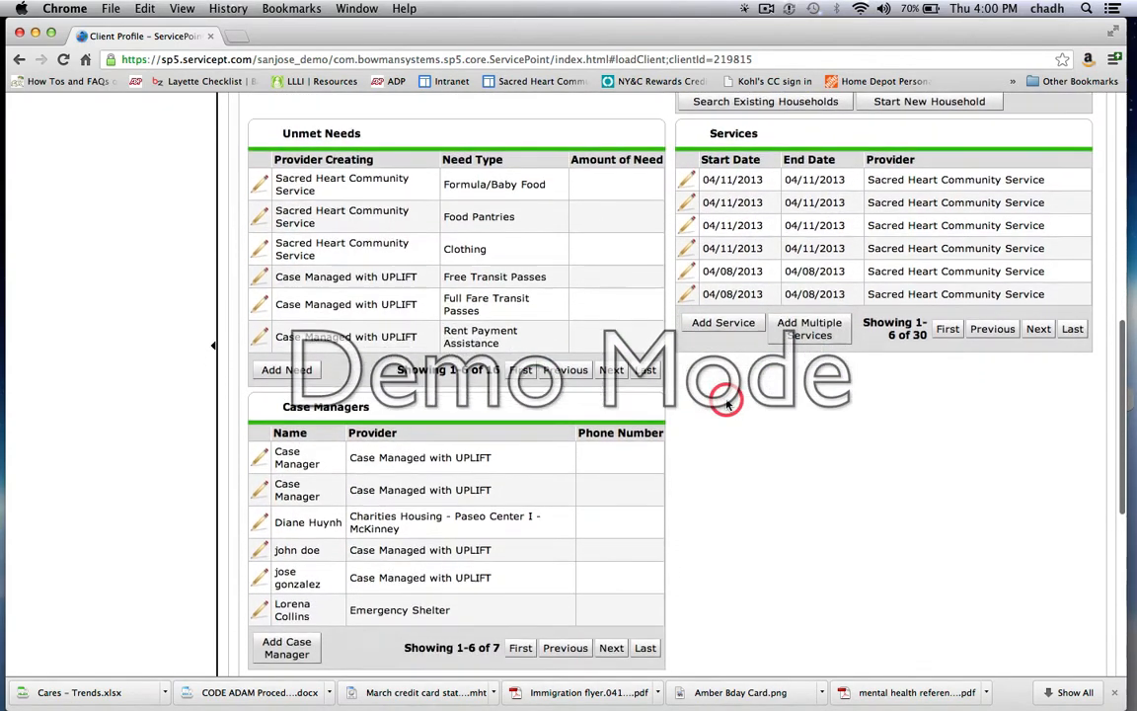
scroll(726, 395, "down", 3)
scroll(727, 388, "up", 8)
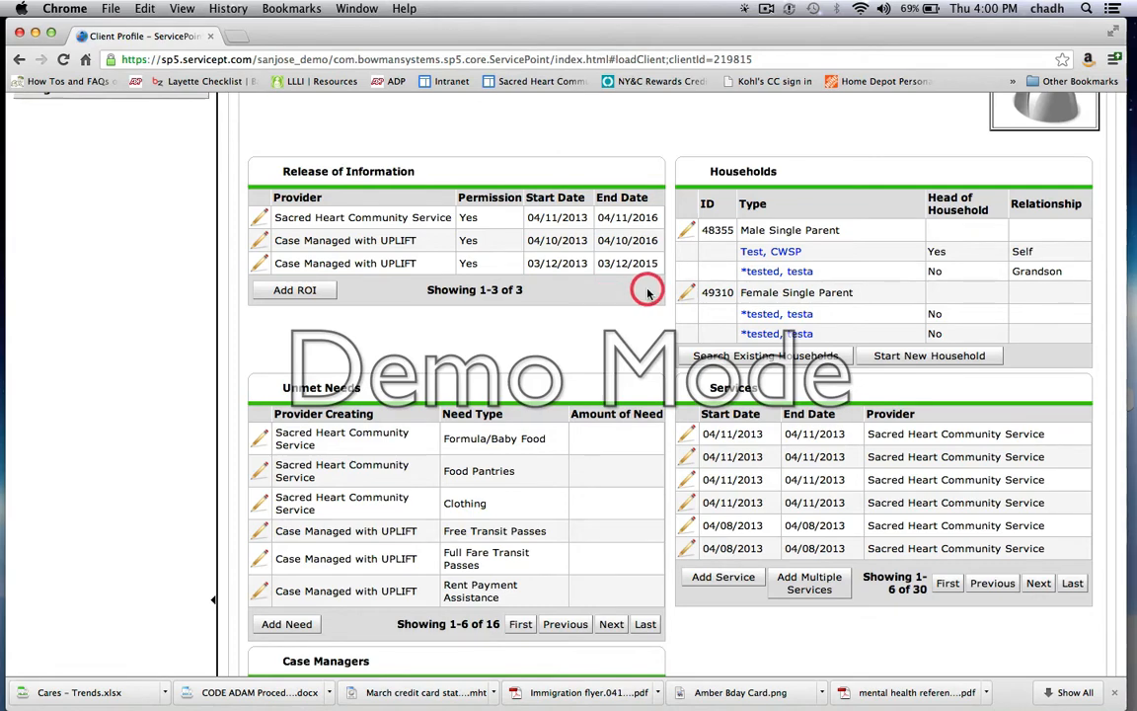
scroll(787, 505, "down", 5)
scroll(787, 507, "up", 3)
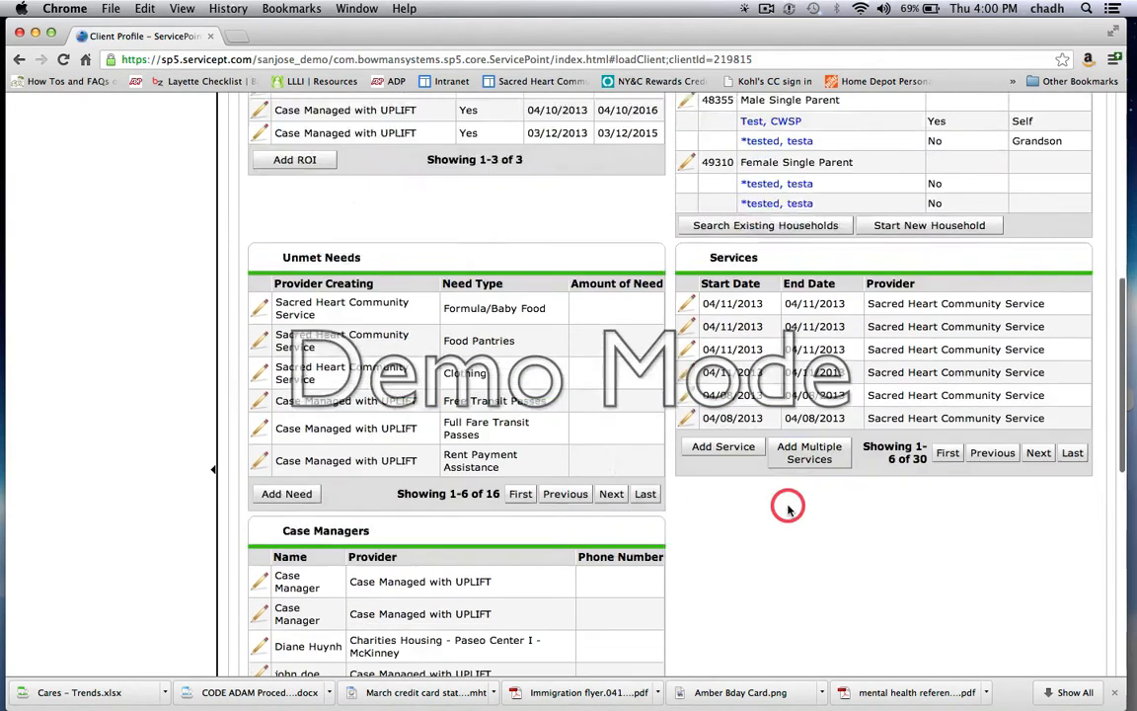
scroll(788, 507, "up", 3)
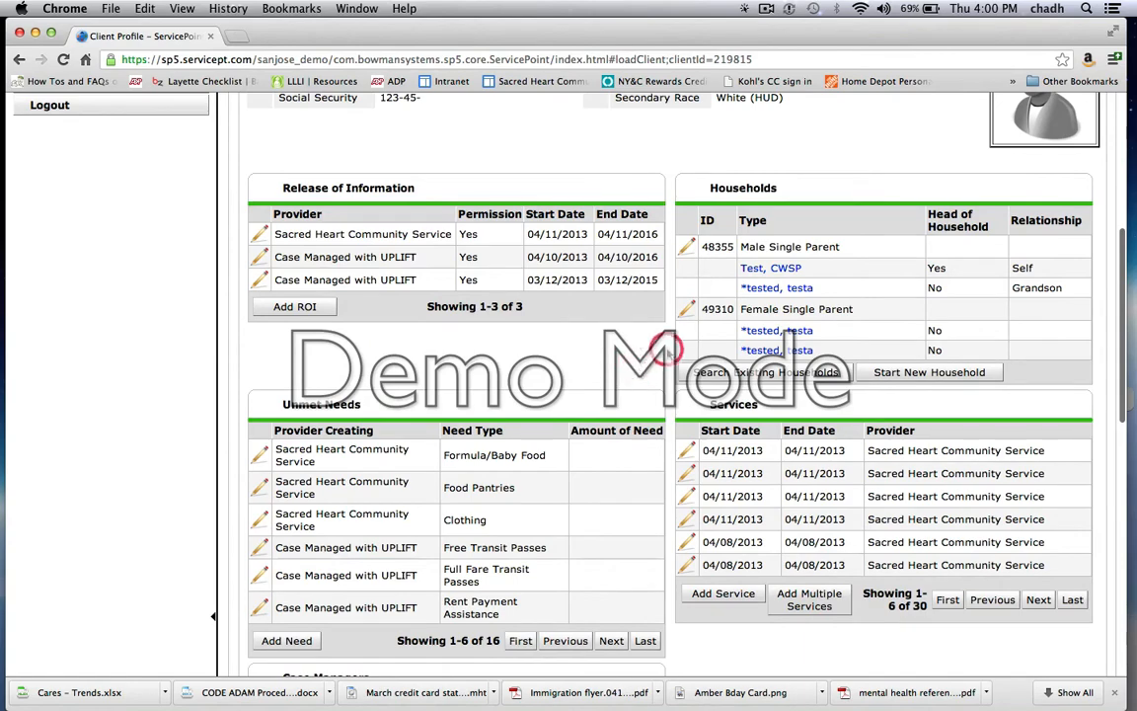
scroll(667, 347, "up", 5)
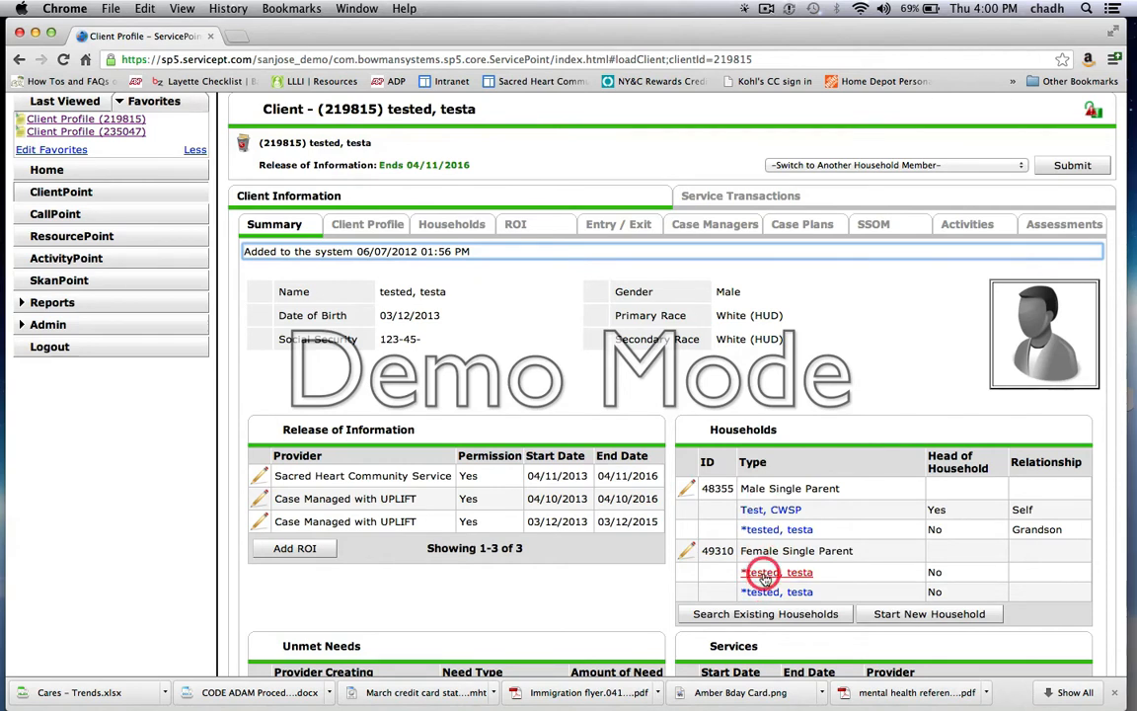
left_click(450, 478)
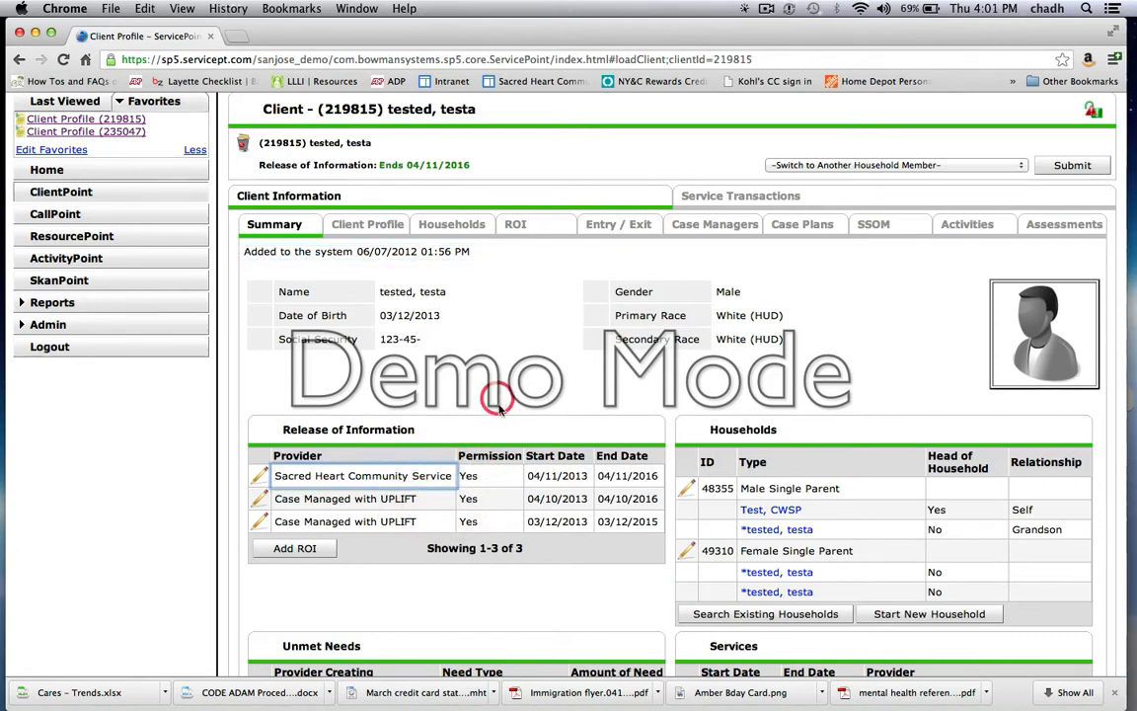
scroll(552, 494, "down", 3)
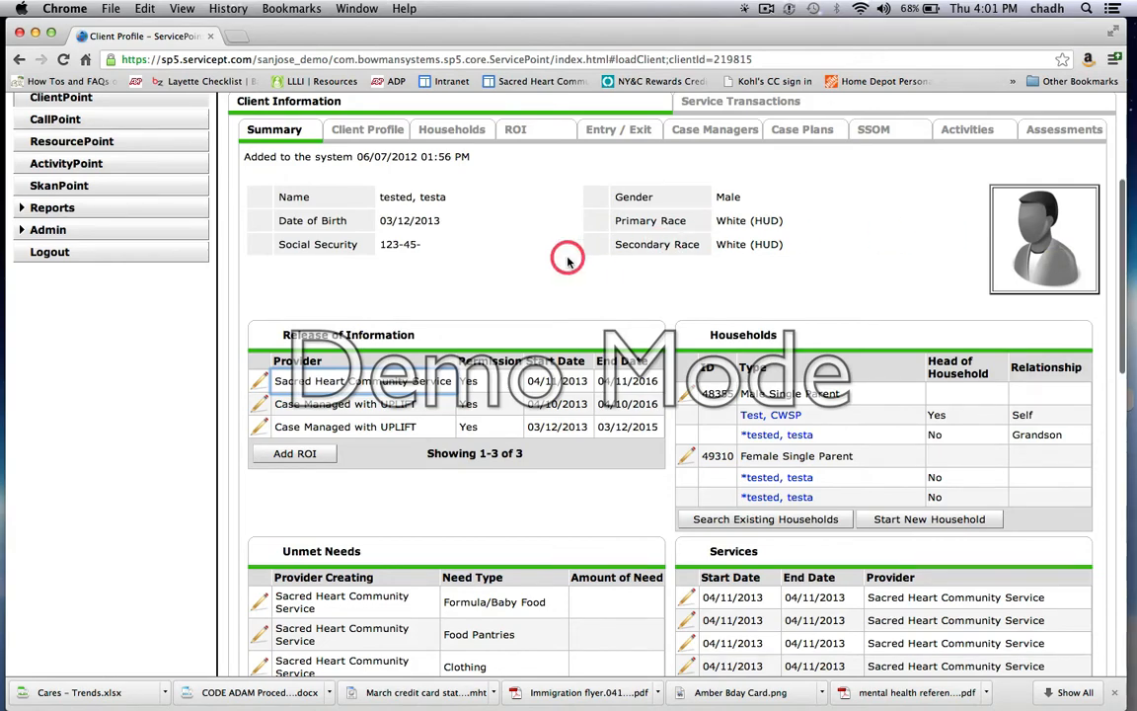
Step: Open the Client Profile section and review the client record, demographics, SH Drop-in Profile, client notes, file attachments and incidents
scroll(567, 259, "up", 5)
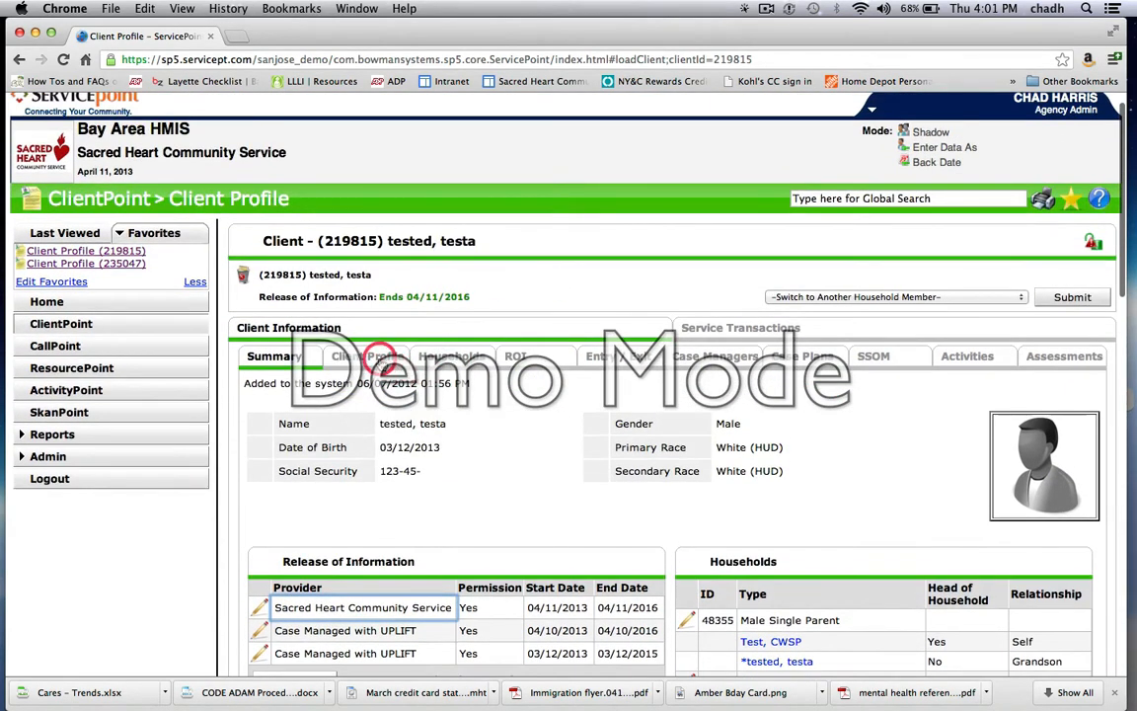
left_click(345, 356)
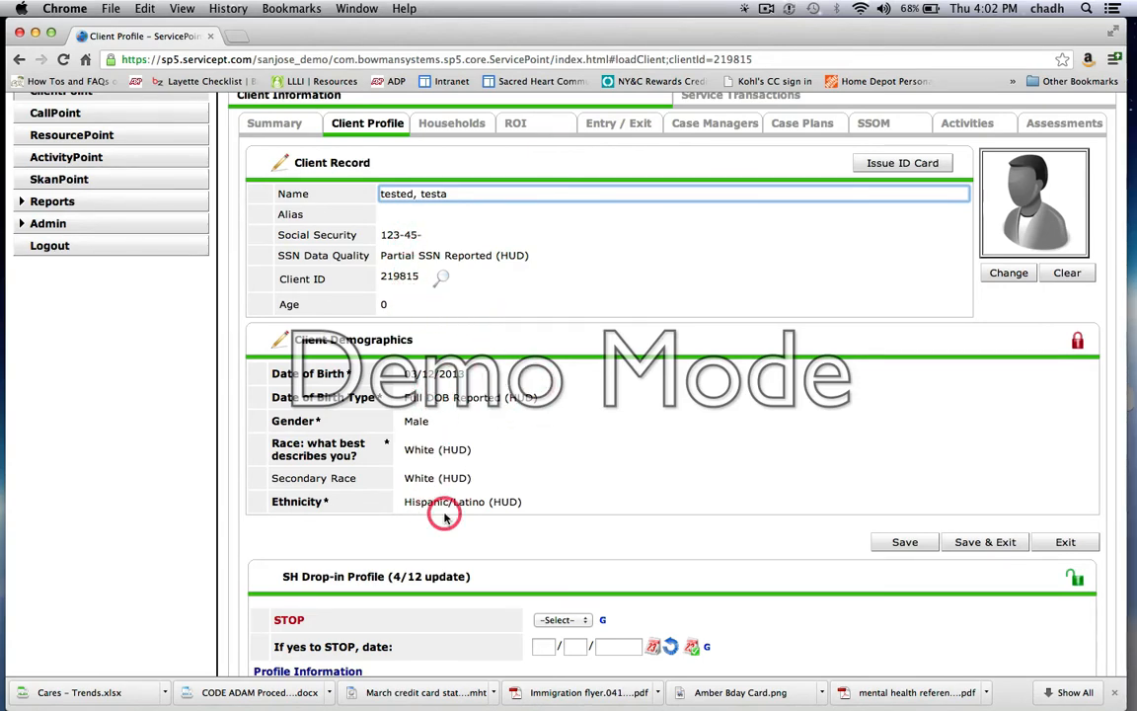
scroll(442, 508, "down", 8)
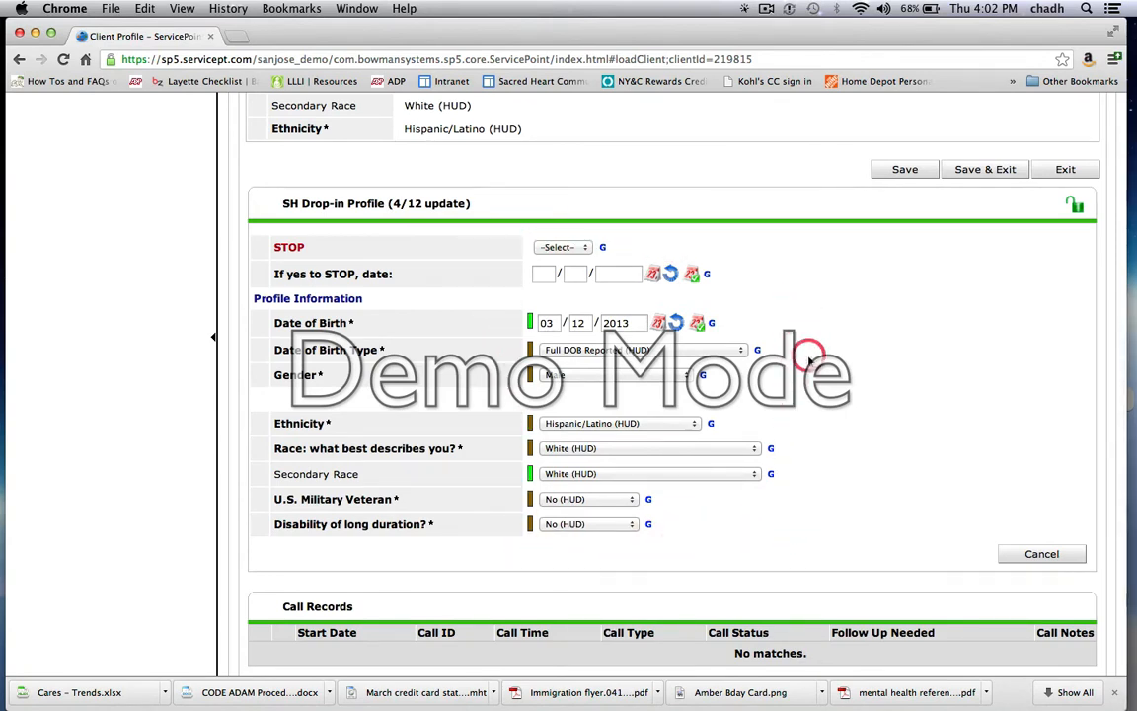
scroll(806, 349, "down", 10)
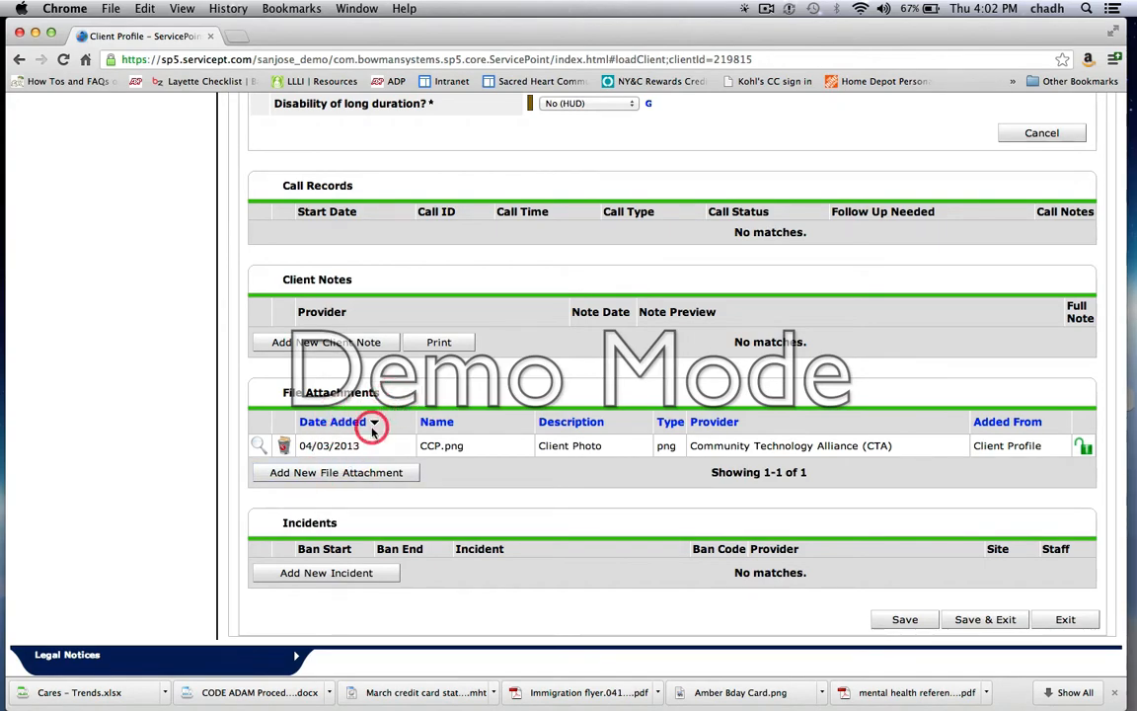
scroll(542, 395, "up", 15)
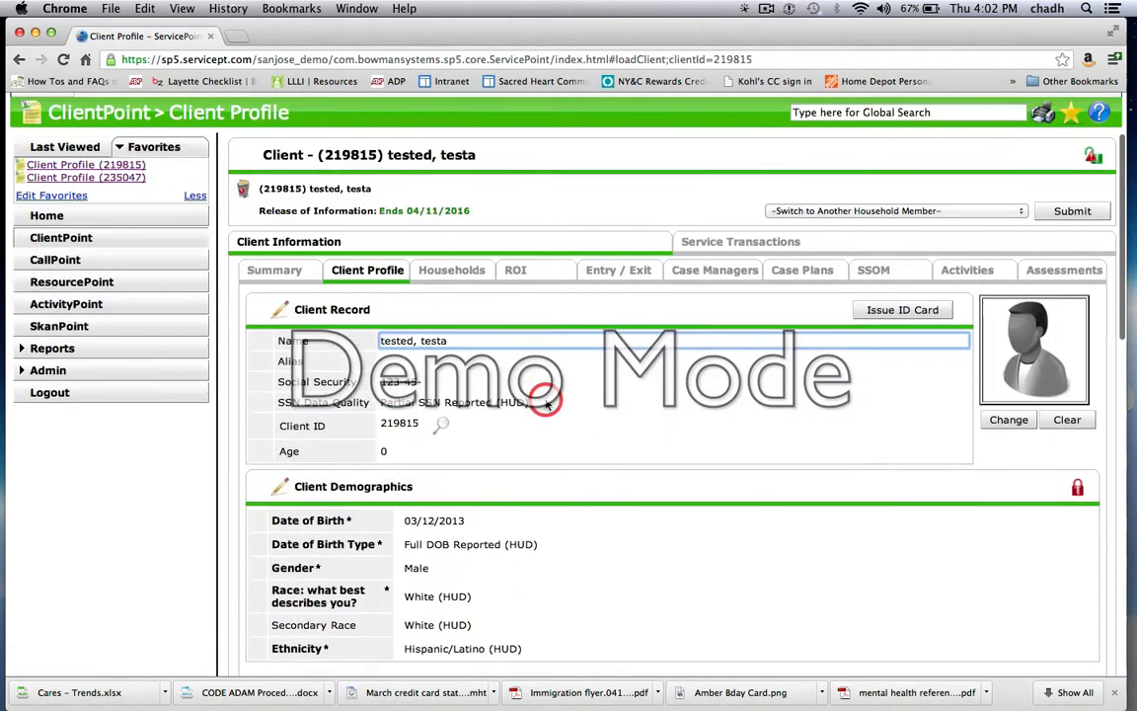
scroll(546, 404, "up", 3)
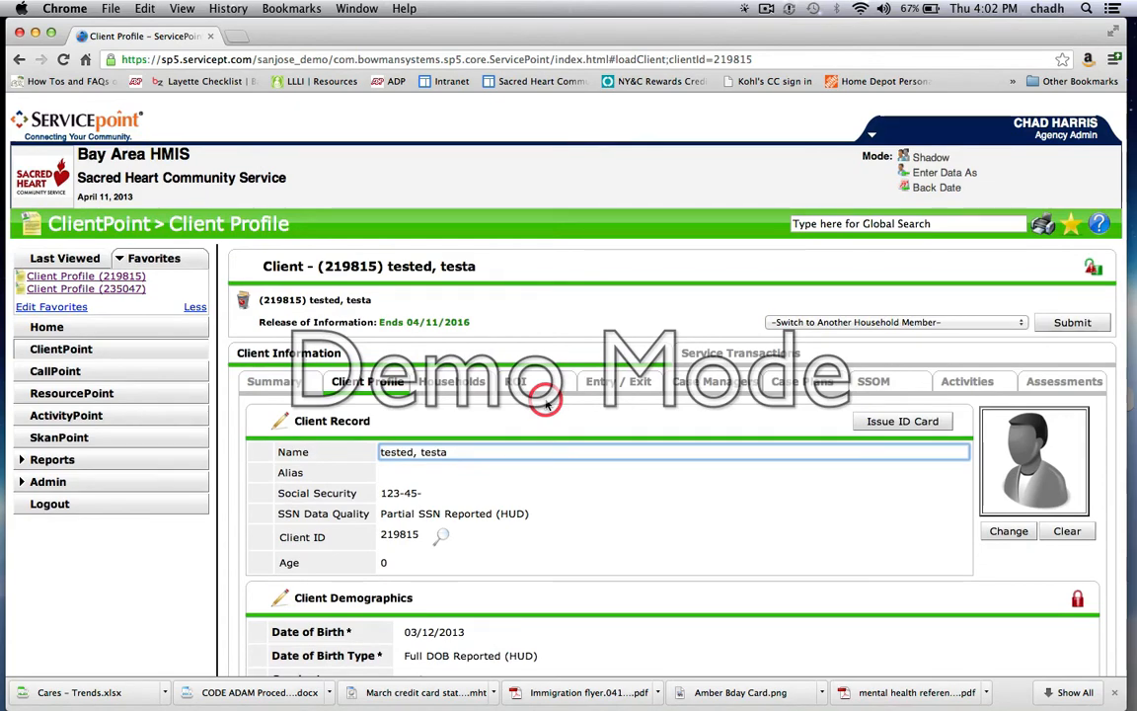
Step: Open the client's Households section and expand Previous Households to view the former household
left_click(467, 390)
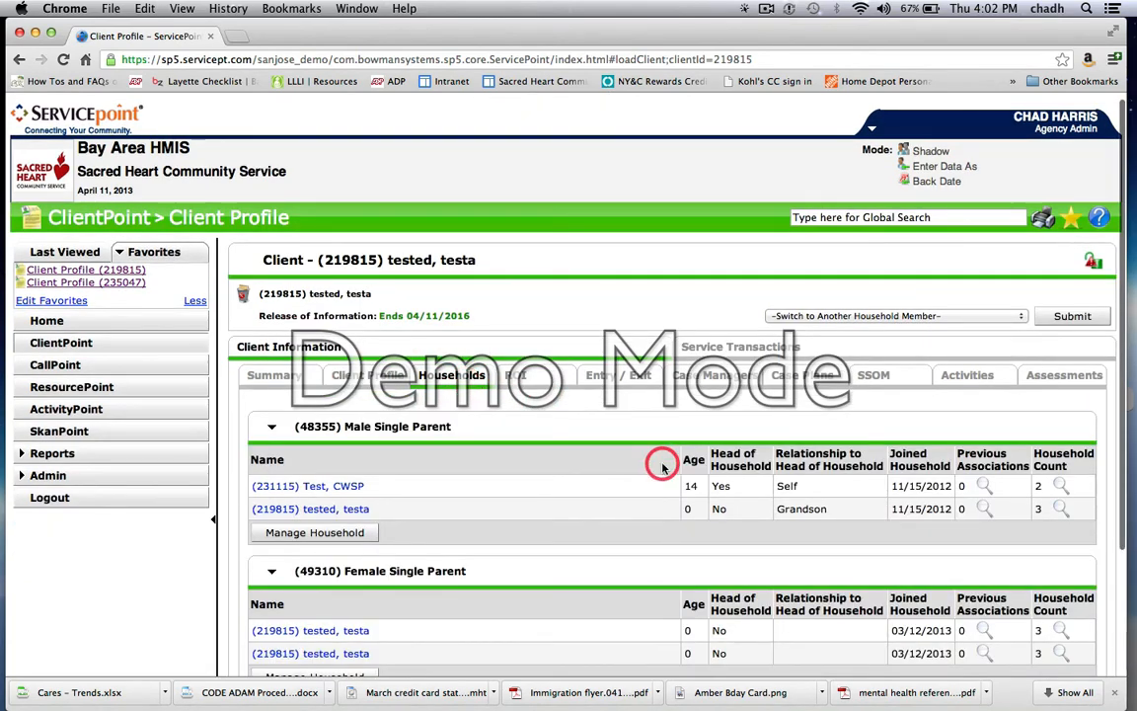
scroll(662, 468, "down", 5)
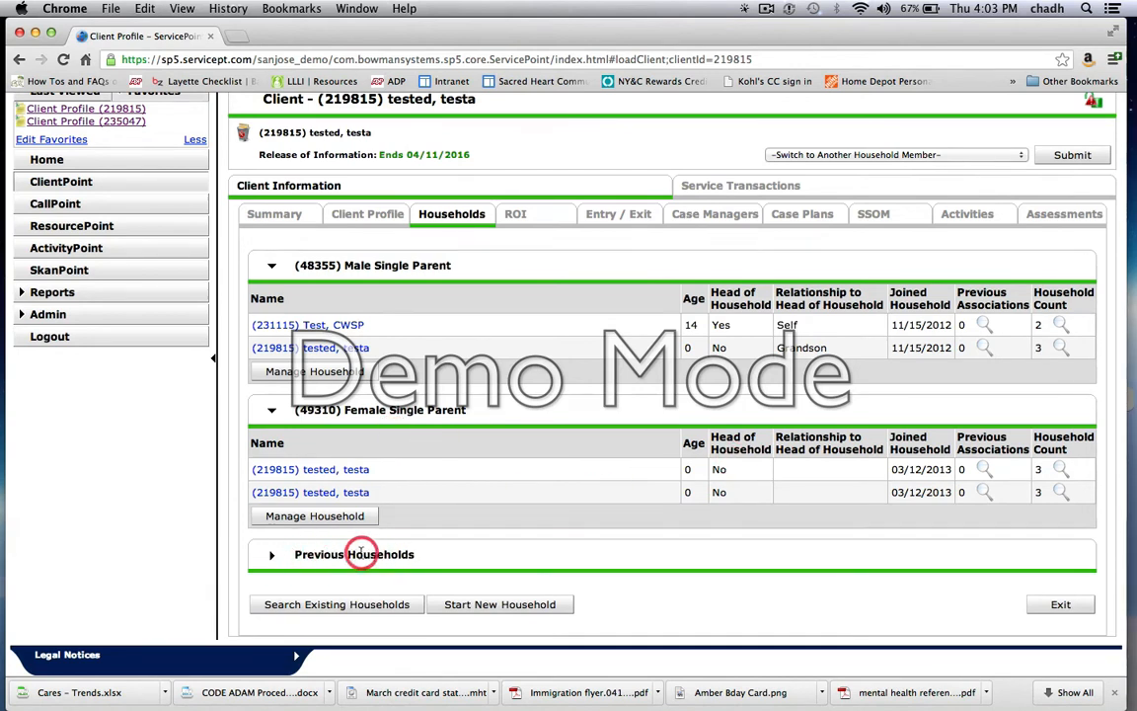
left_click(272, 556)
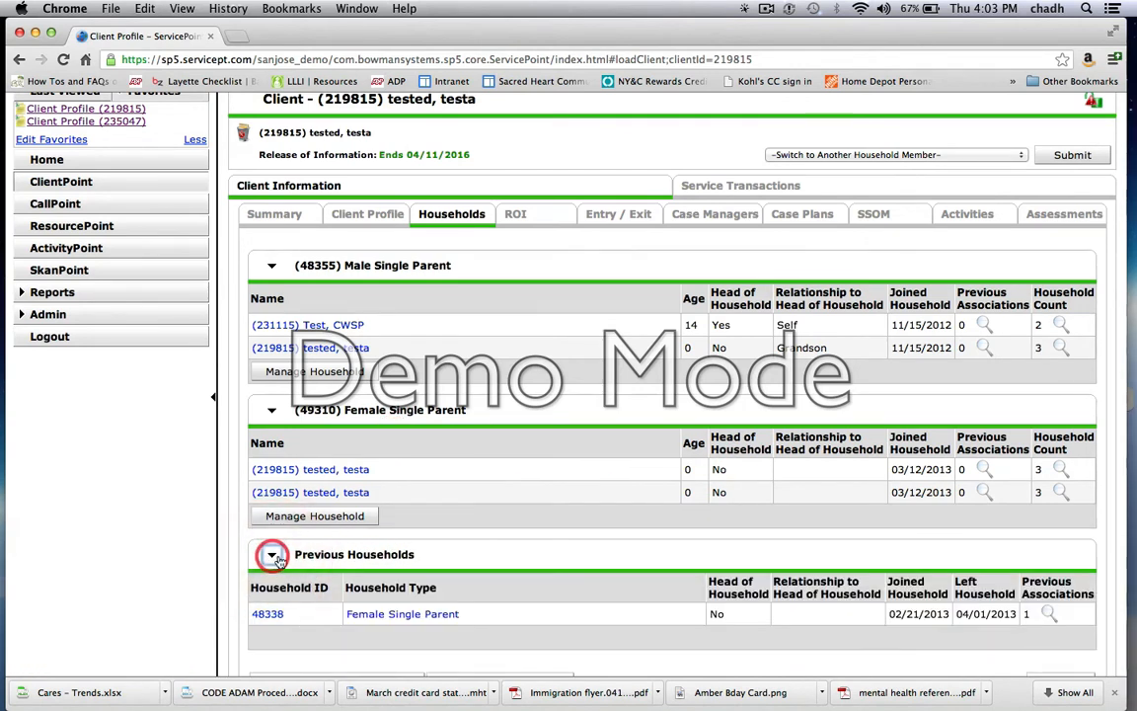
scroll(527, 629, "down", 1)
scroll(527, 629, "down", 2)
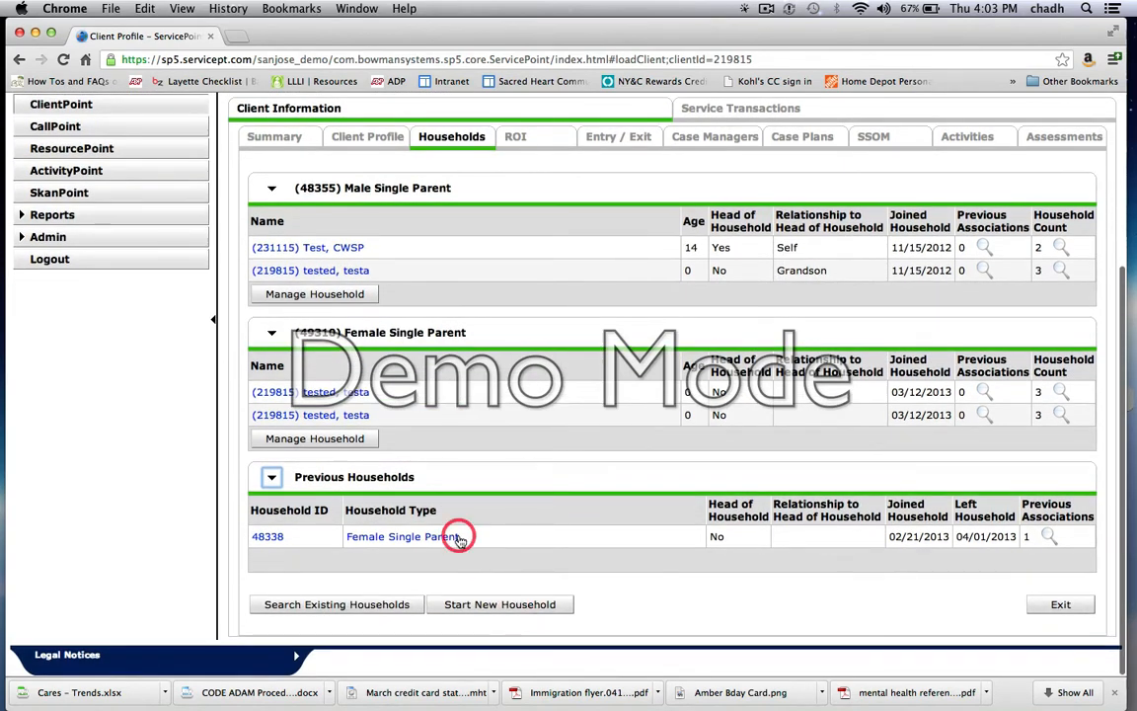
Step: Review the current and previous households, collapse Previous Households, and view the client's ROI records
scroll(473, 538, "up", 5)
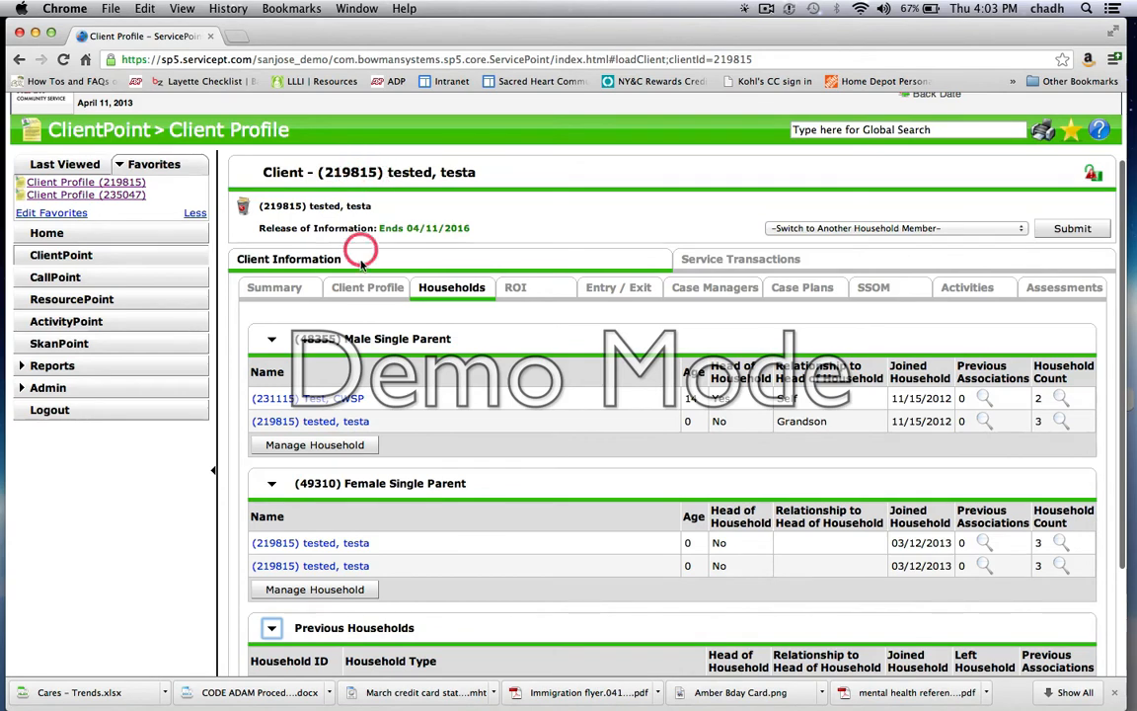
scroll(491, 407, "down", 5)
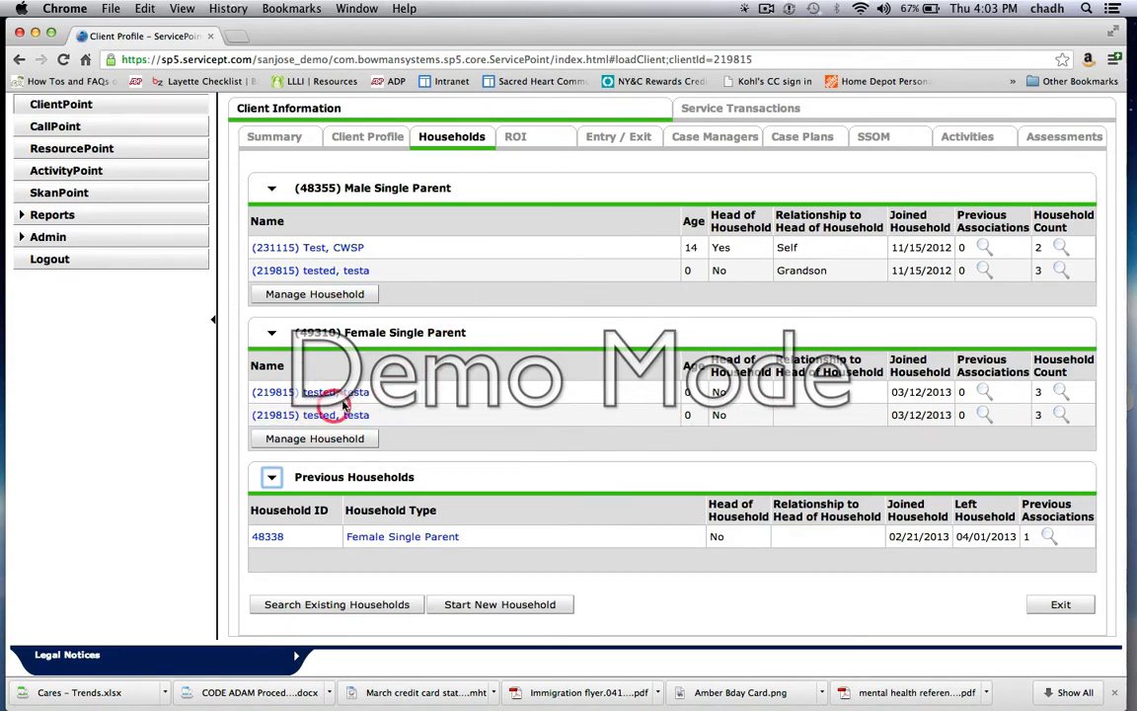
scroll(406, 400, "down", 1)
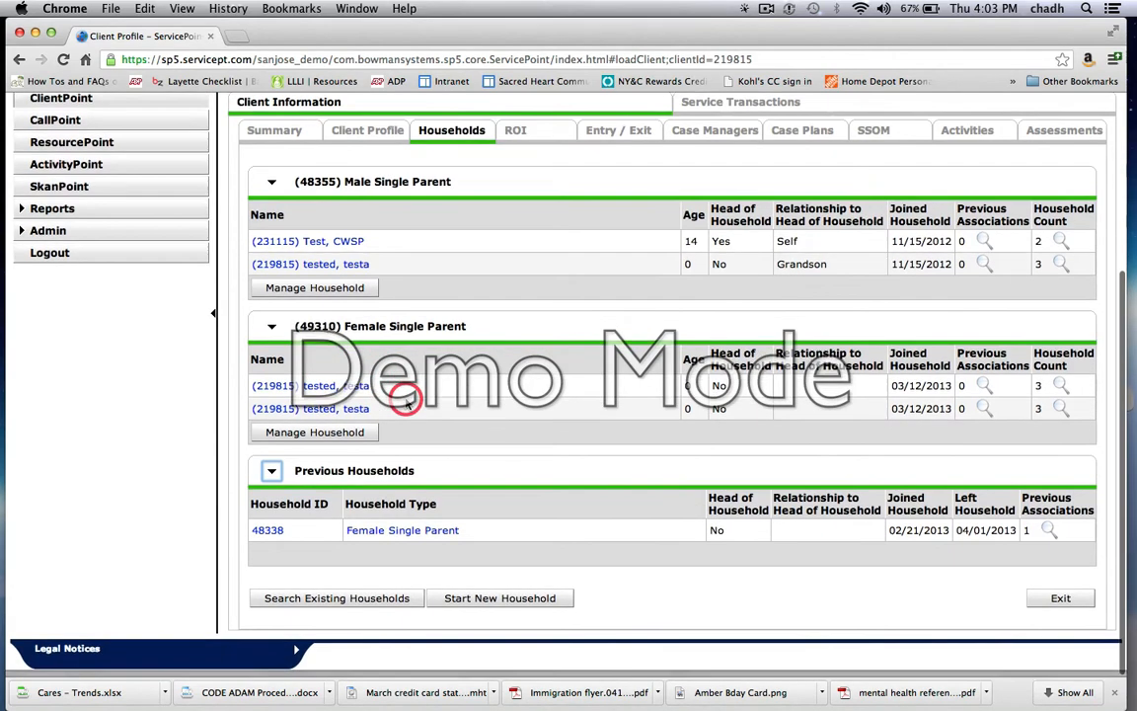
scroll(407, 400, "up", 1)
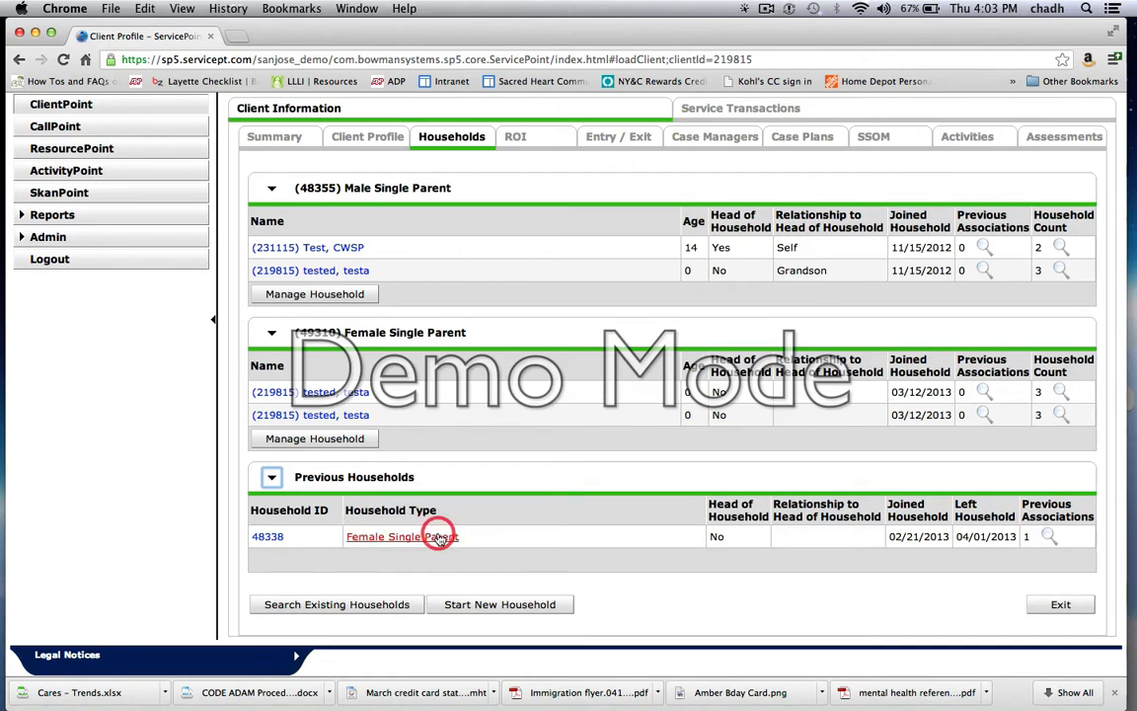
left_click(273, 479)
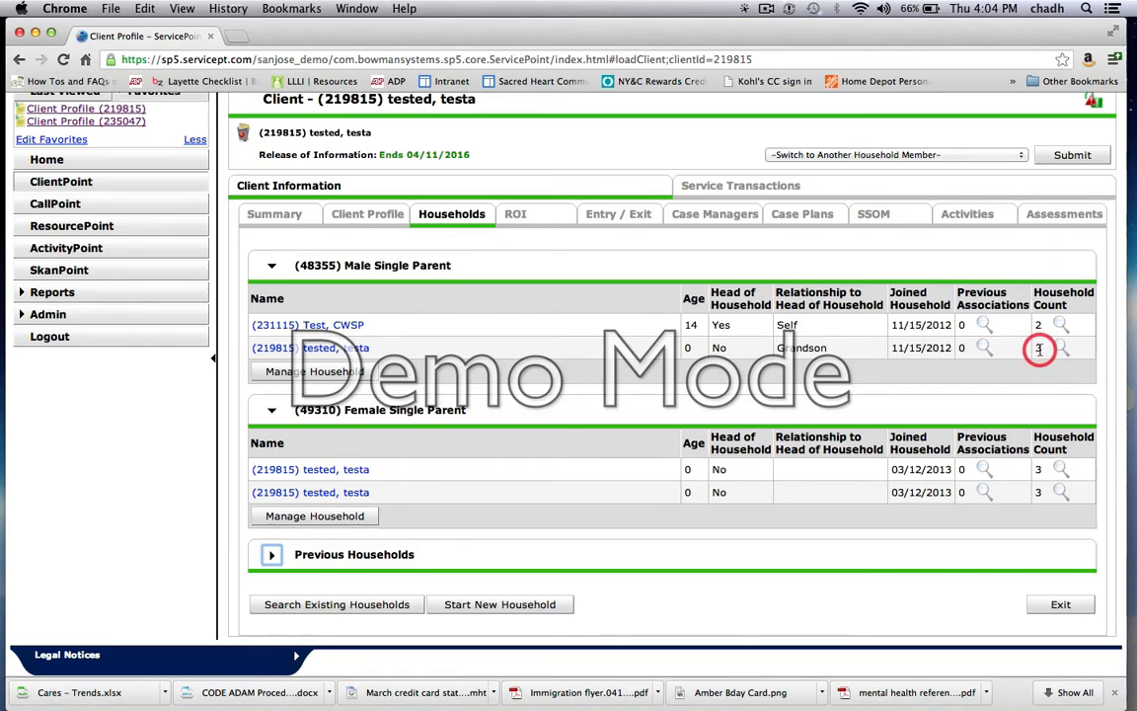
left_click(274, 555)
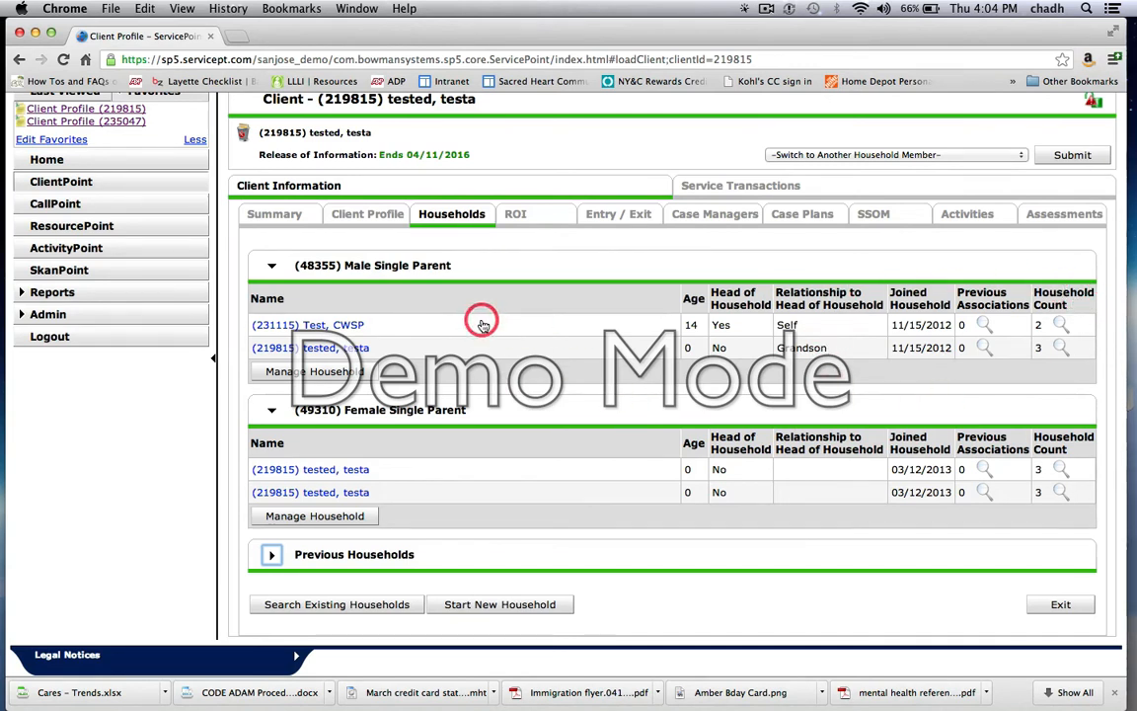
left_click(521, 215)
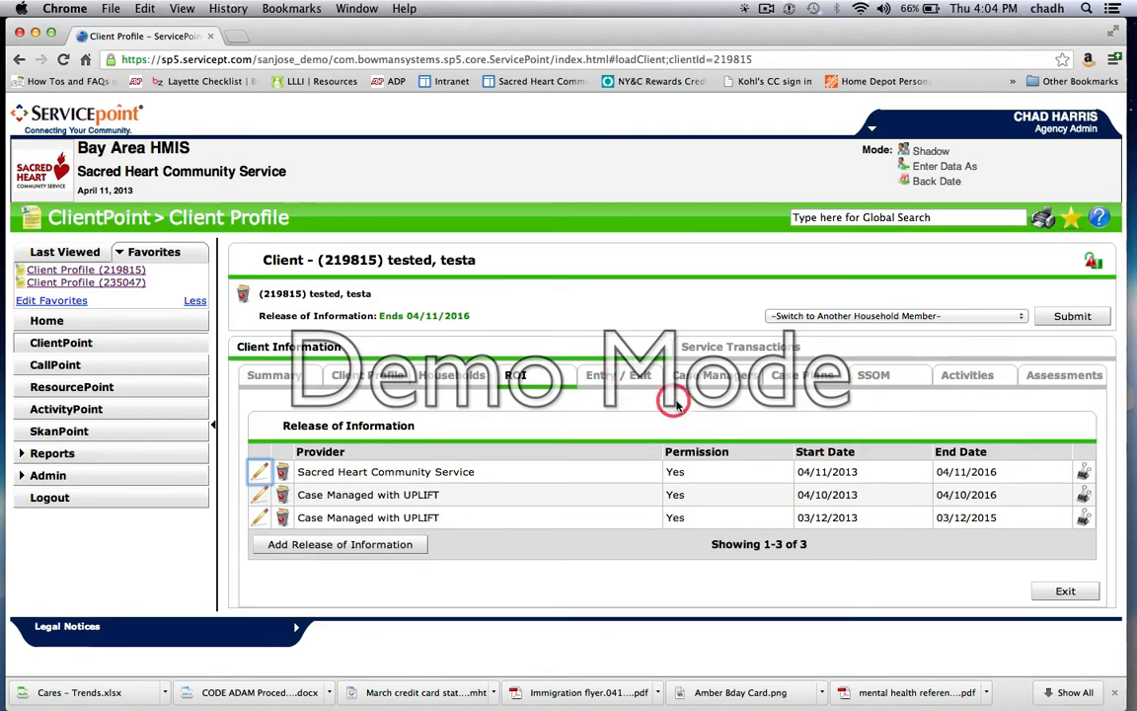
Step: Start a new case manager entry for the client and include all members of the first Male Single Parent household
left_click(718, 380)
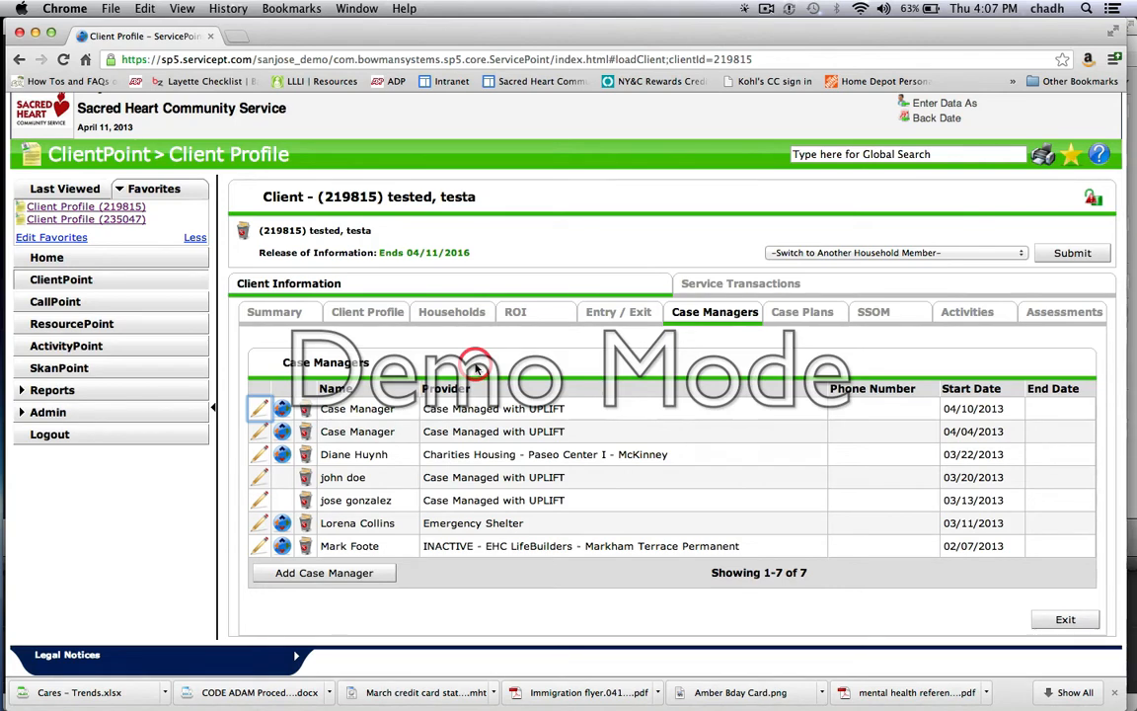
left_click(350, 573)
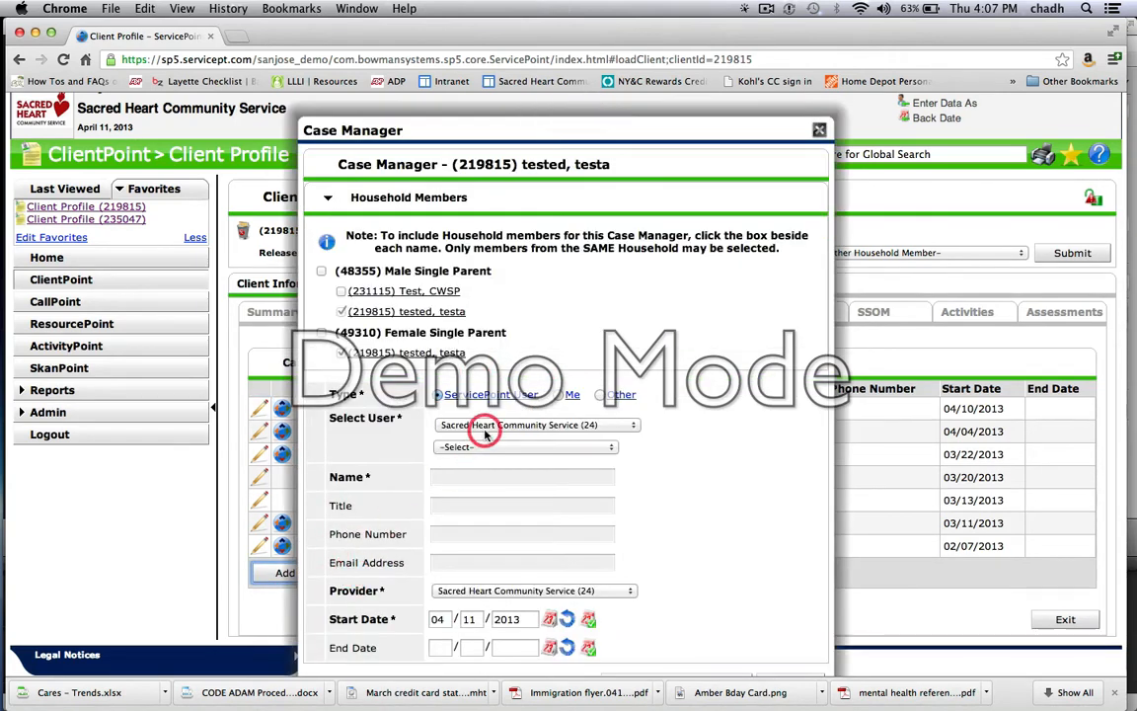
left_click(345, 294)
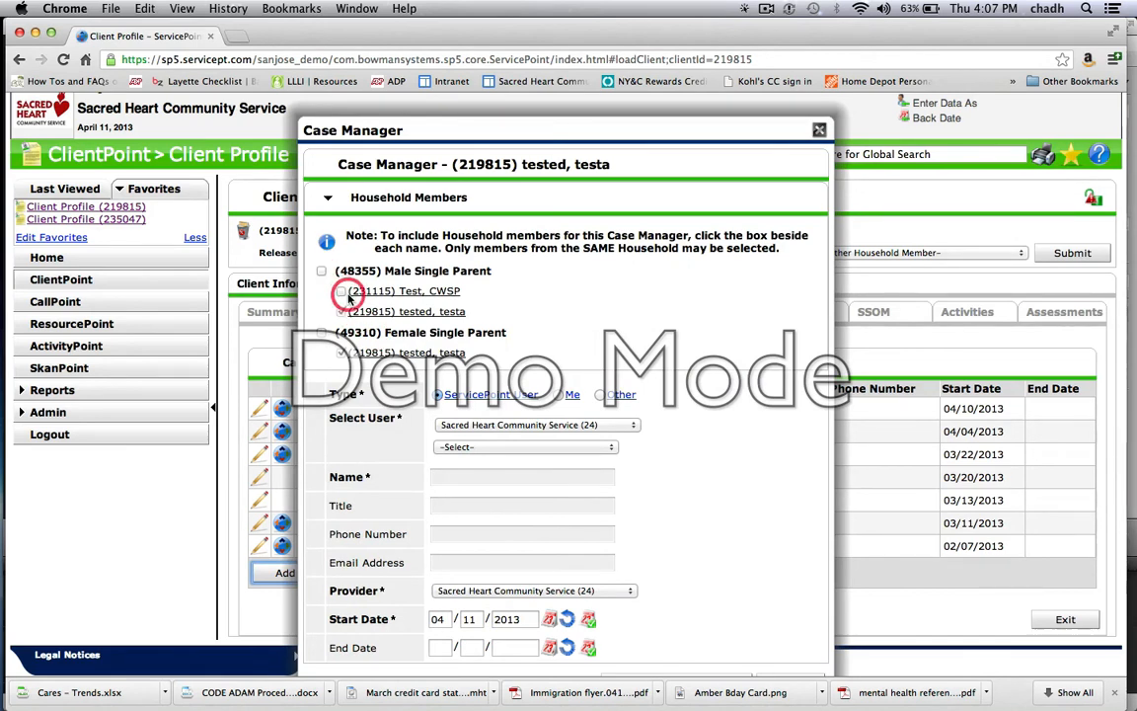
left_click(338, 316)
left_click(351, 313)
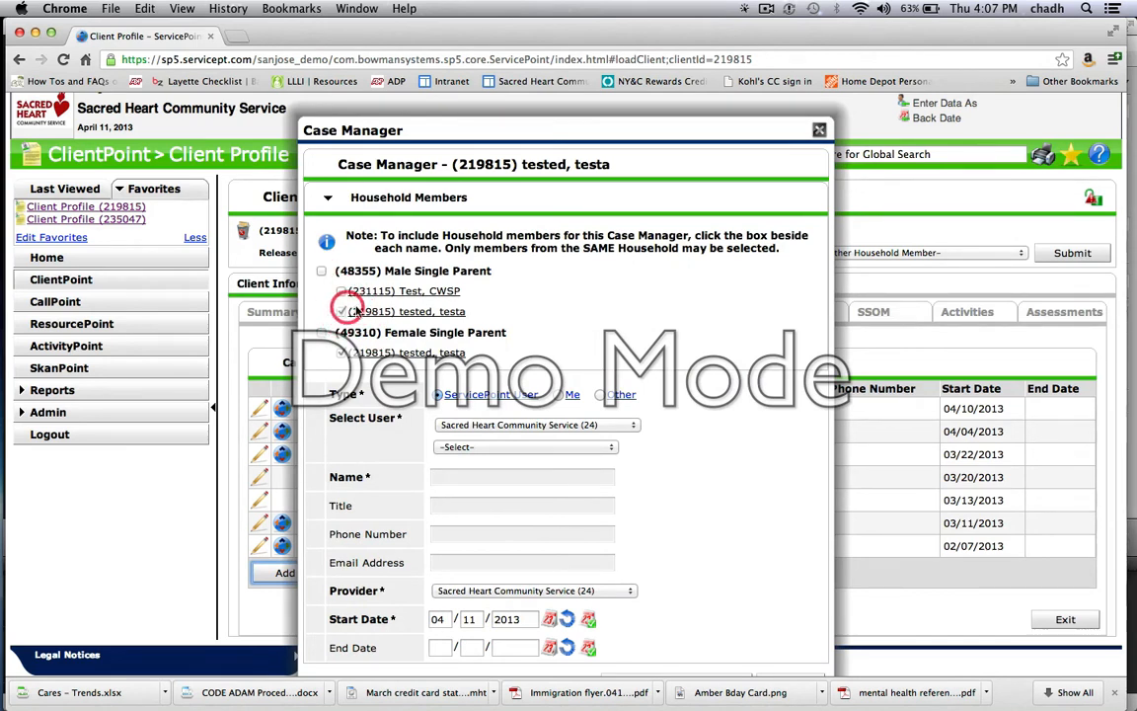
left_click(320, 271)
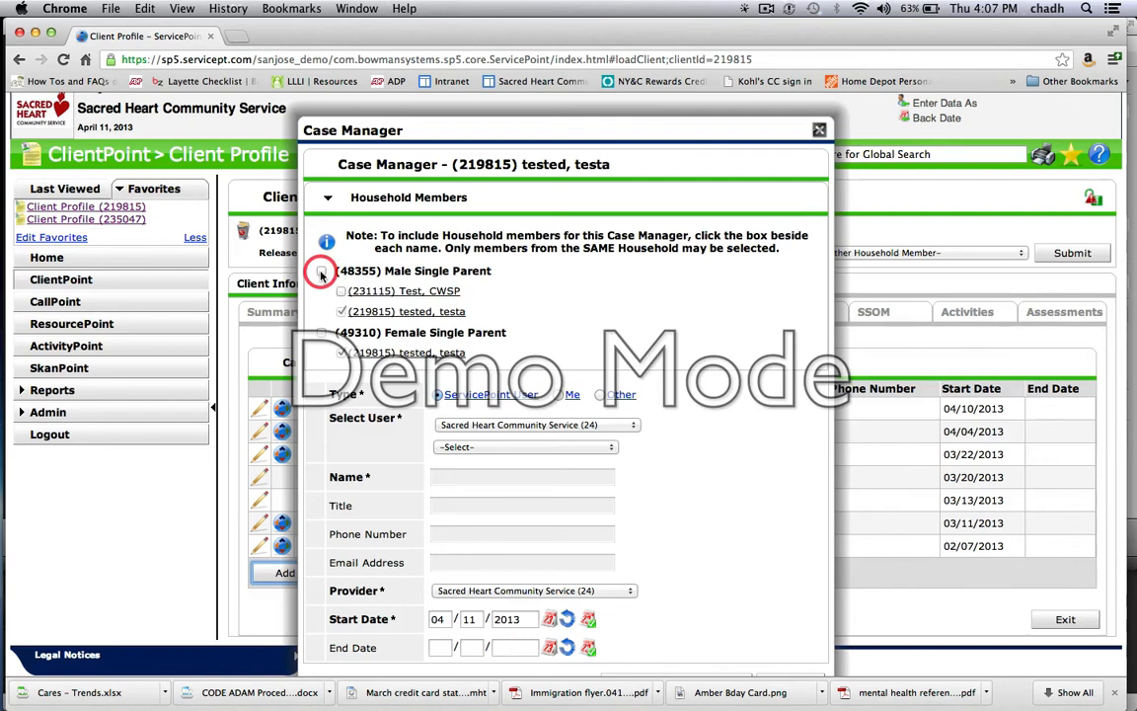
left_click(322, 272)
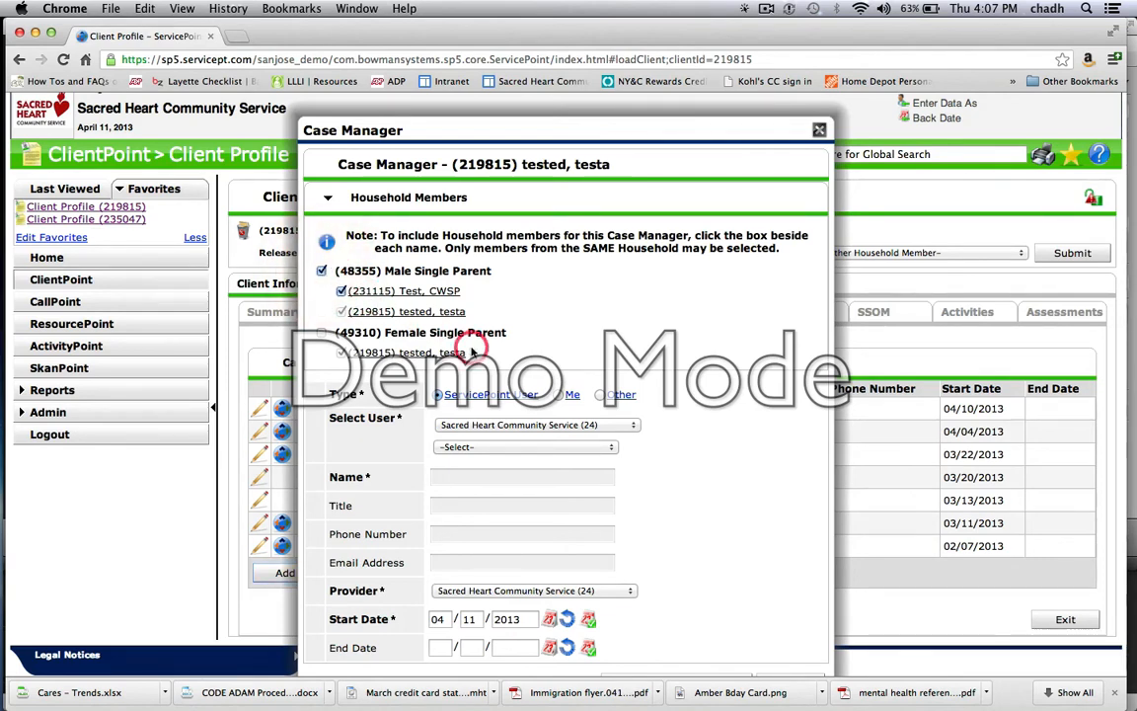
Step: Select the signed-in staff member as the ServicePoint user and add them as the household's case manager
left_click(533, 447)
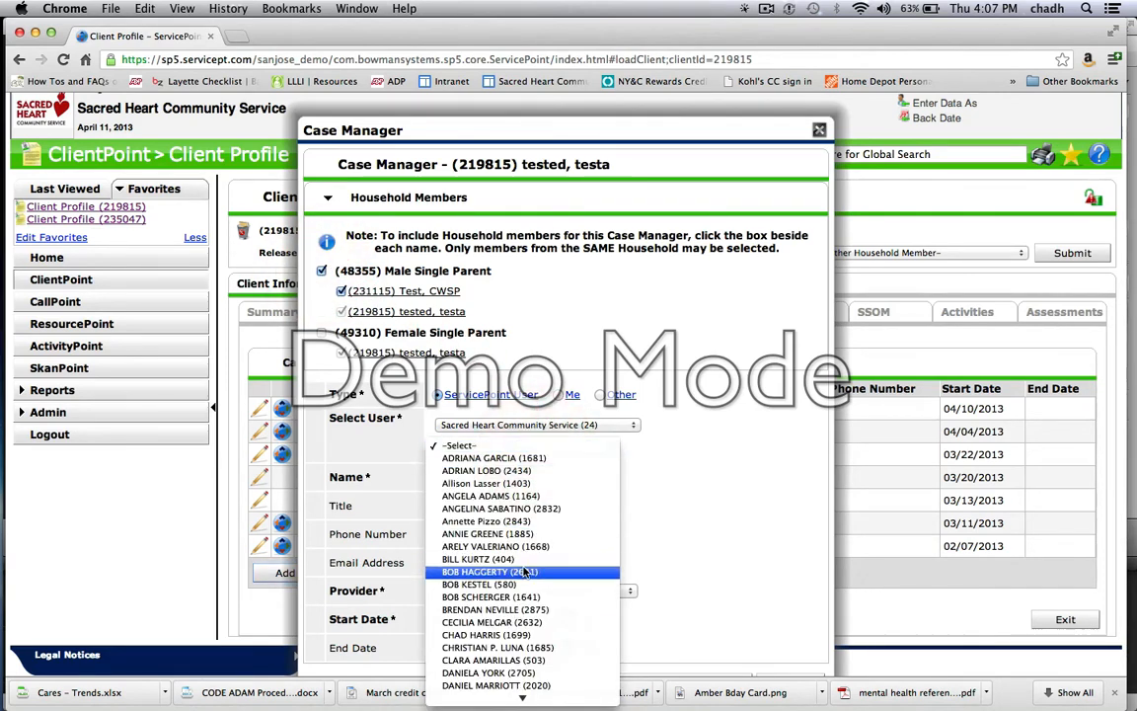
scroll(526, 571, "down", 3)
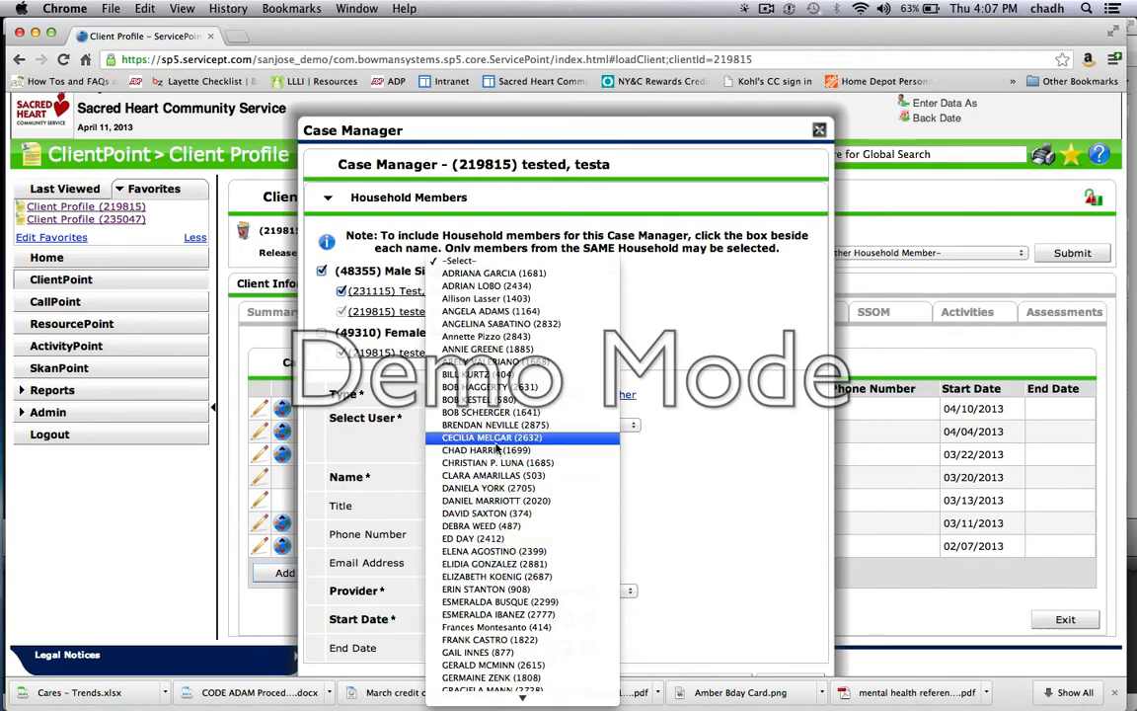
left_click(499, 451)
scroll(711, 617, "down", 2)
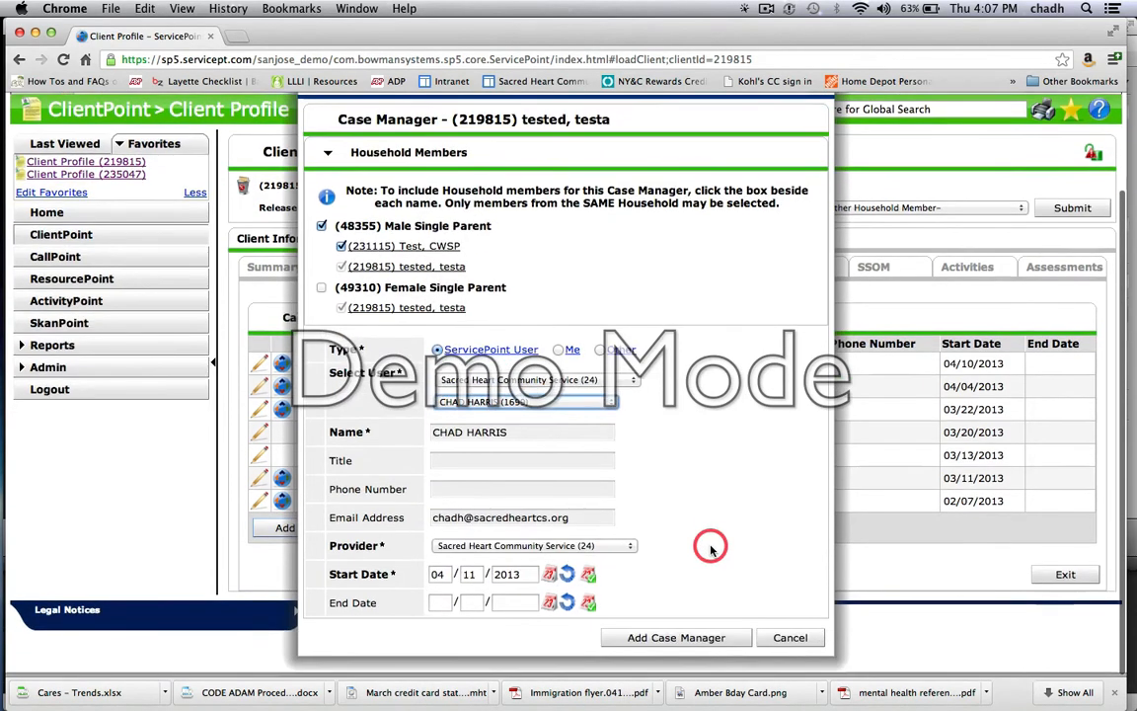
left_click(688, 644)
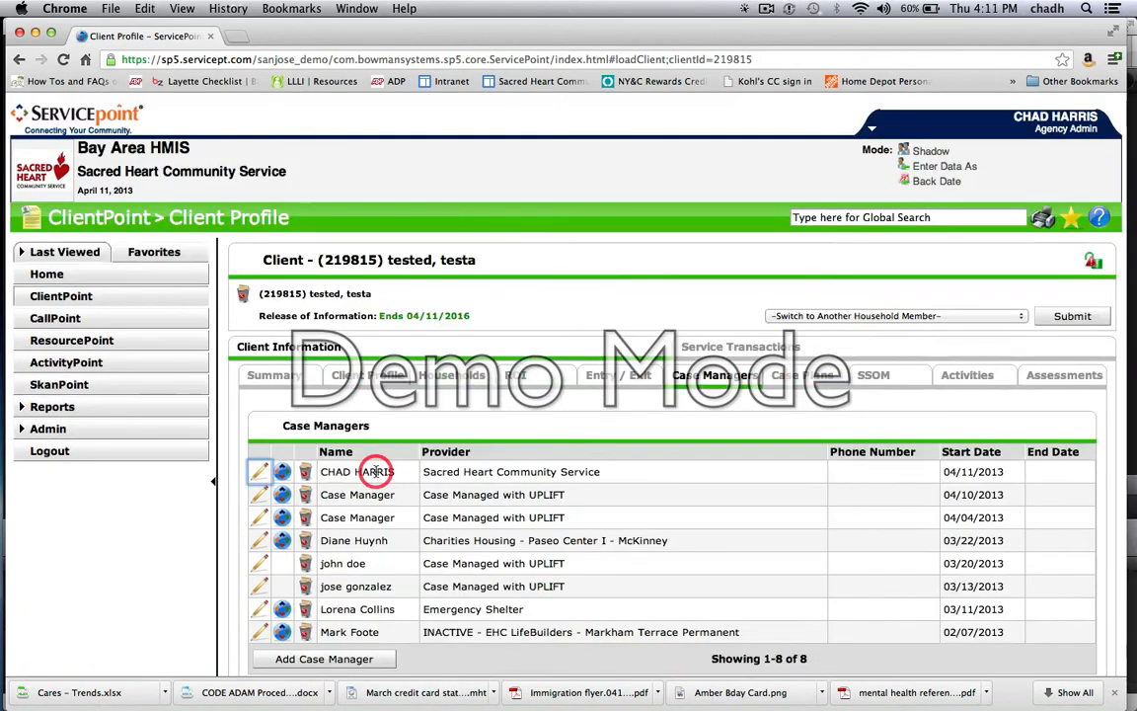
Step: Return to the Home Page Dashboard to check the My Clients count in the Counts Report
left_click(47, 276)
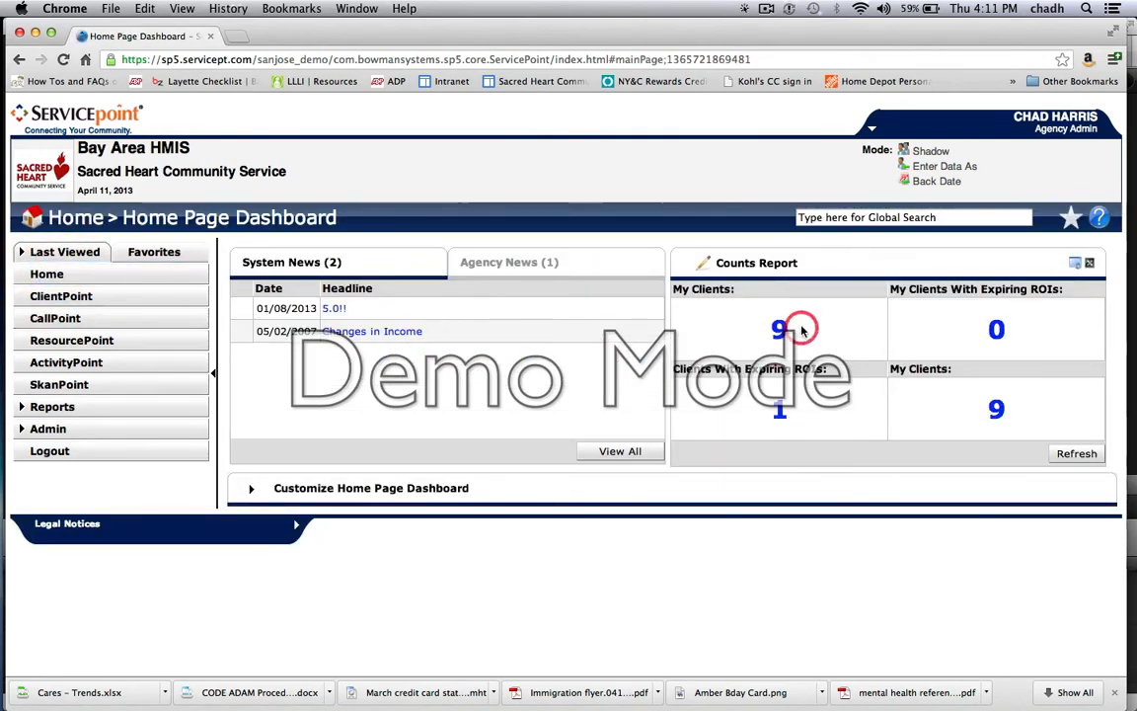
Step: Open the test client's profile from ClientPoint by client ID using the current system date, and view the assigned case managers
left_click(787, 325)
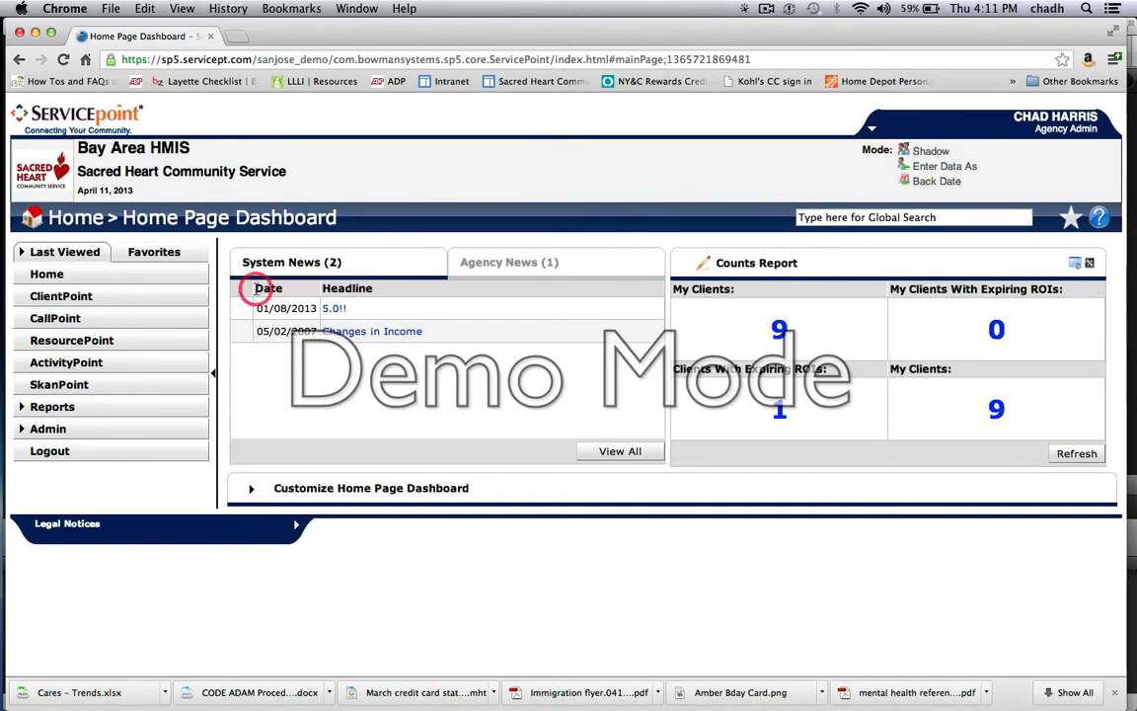
left_click(56, 296)
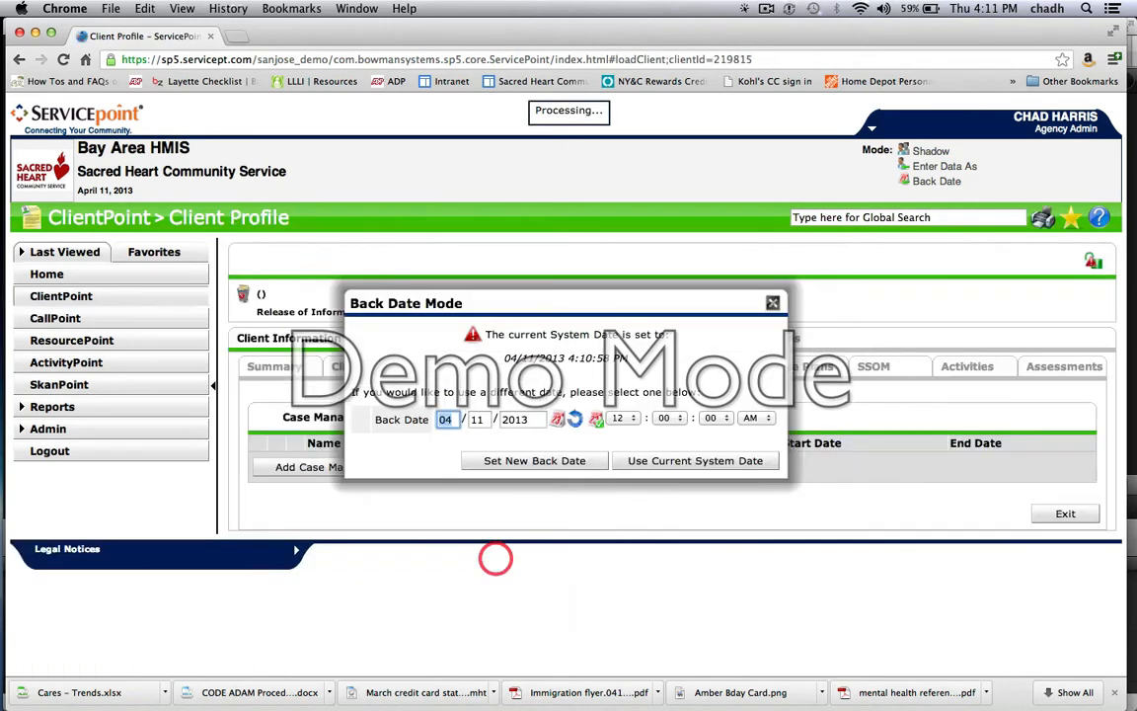
scroll(617, 440, "down", 3)
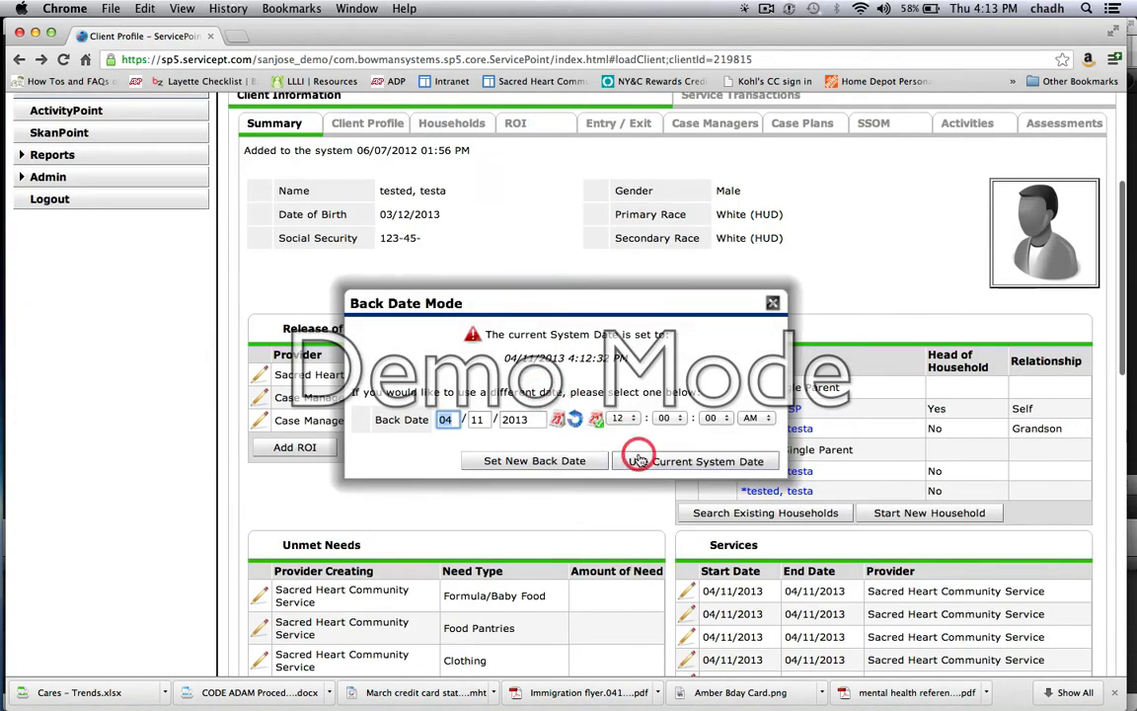
left_click(637, 455)
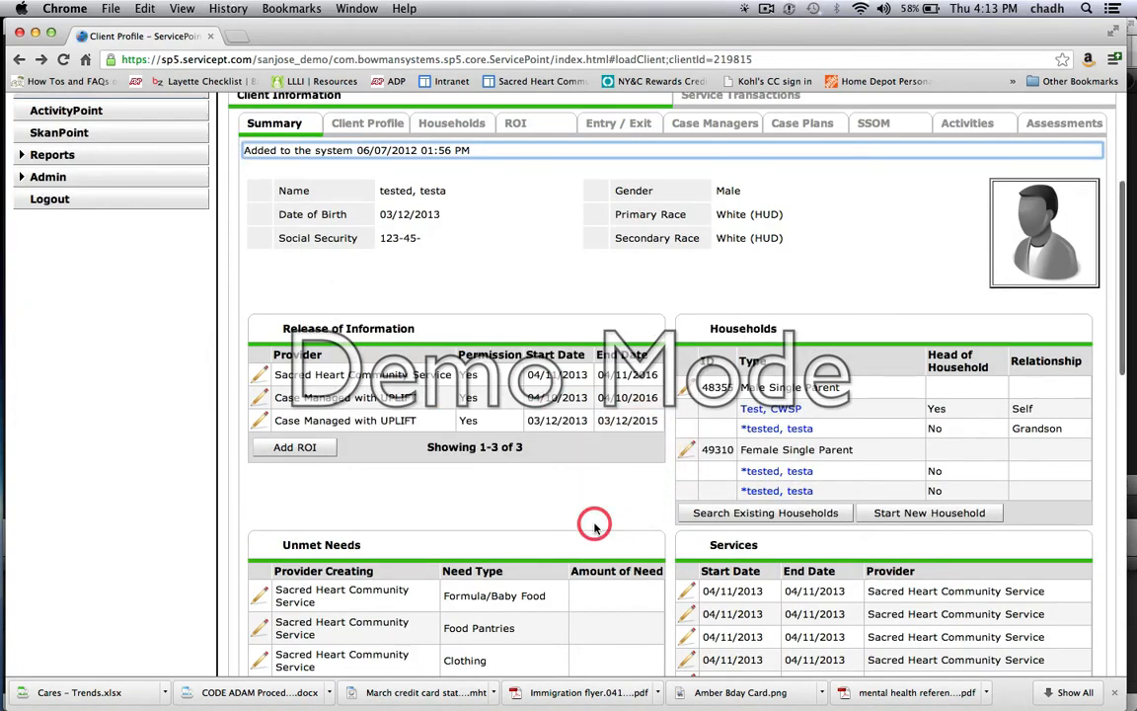
scroll(594, 523, "up", 4)
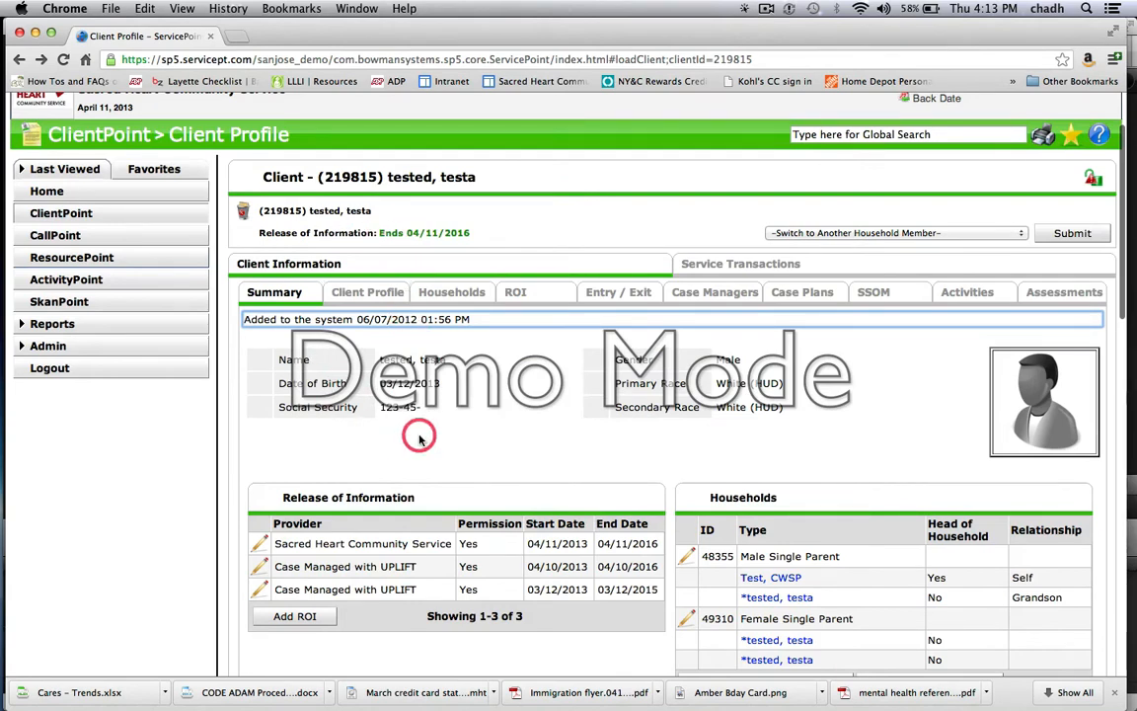
left_click(717, 293)
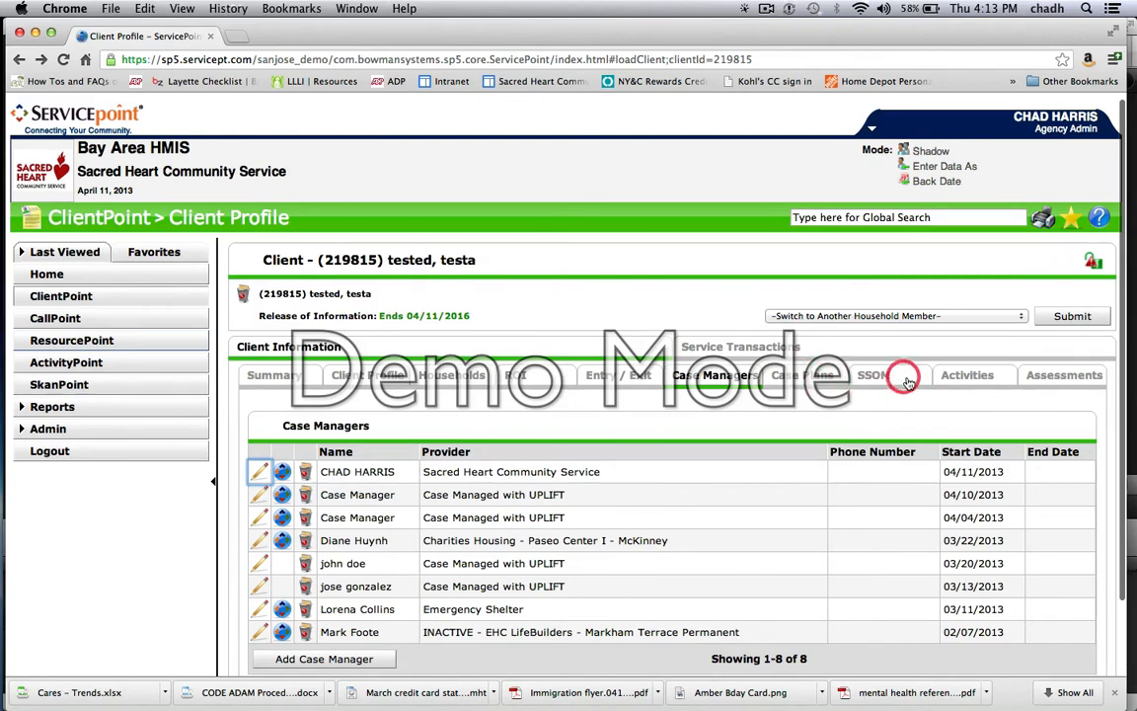
Step: Examine the client's SH Drop-in Intake (4/12 update) assessment and the list of other available assessments
left_click(1058, 380)
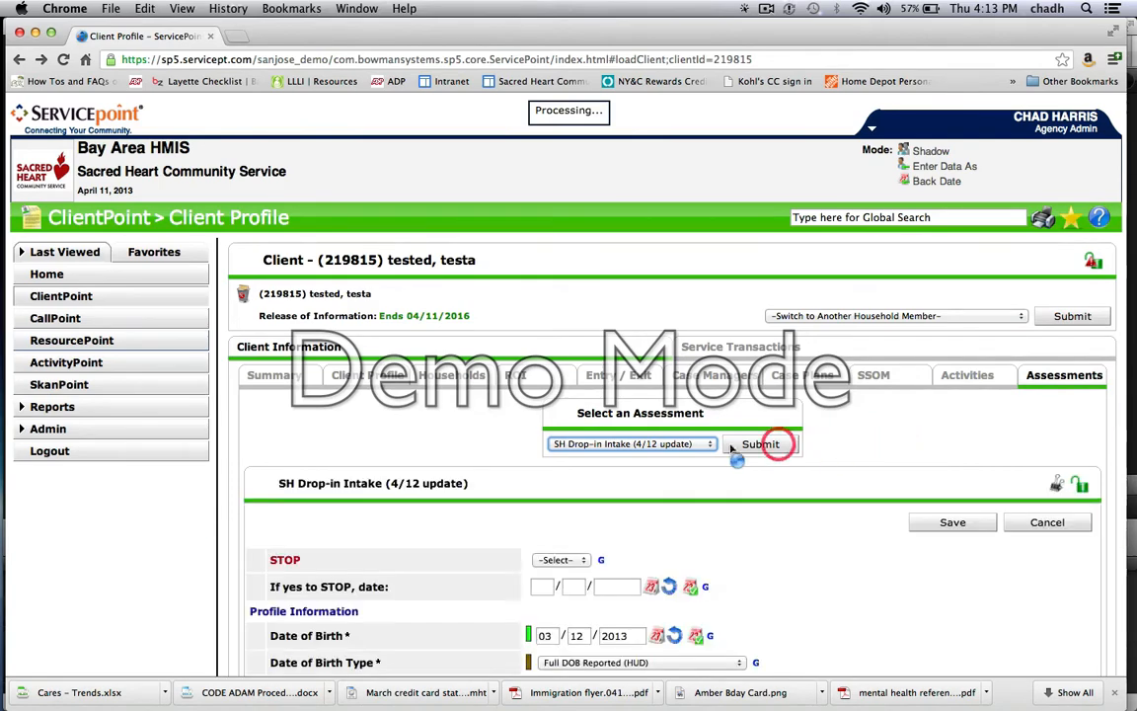
scroll(624, 436, "down", 5)
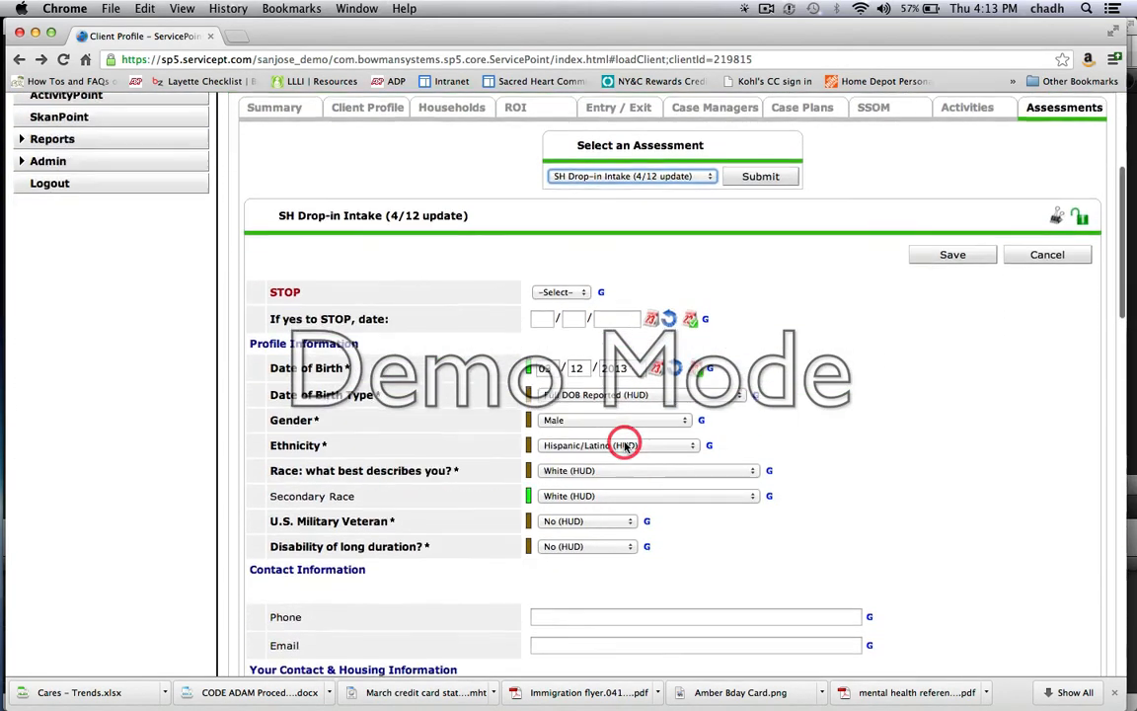
scroll(624, 443, "down", 7)
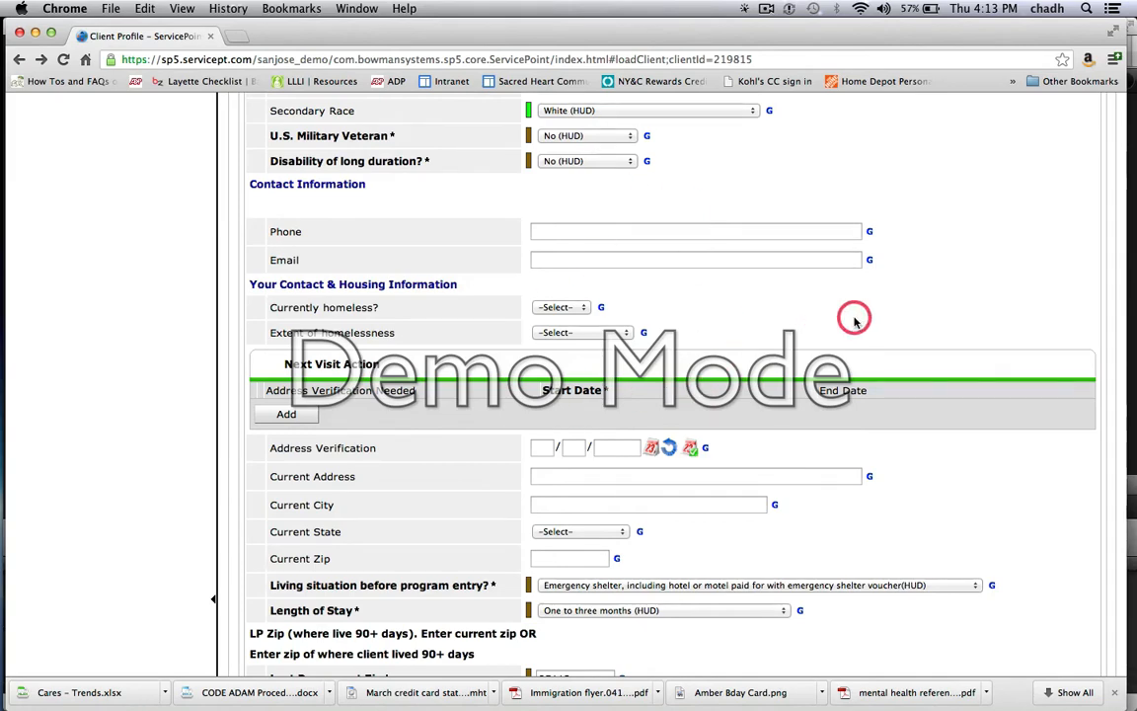
scroll(914, 203, "up", 3)
scroll(914, 203, "down", 9)
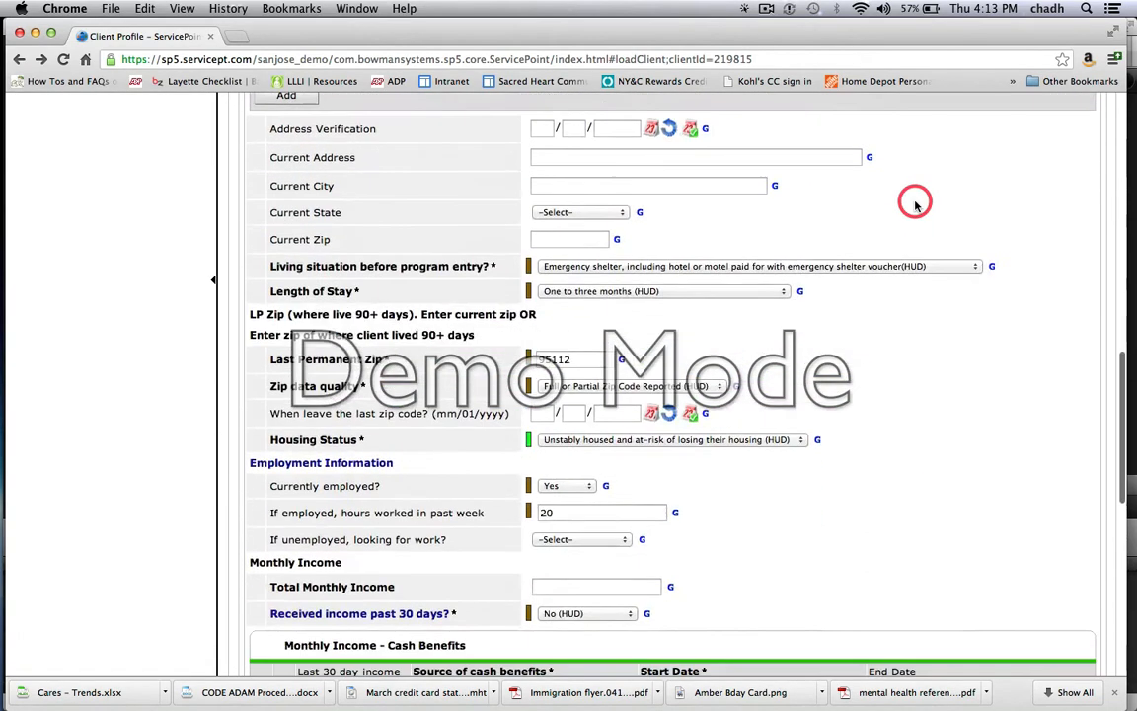
scroll(914, 204, "down", 10)
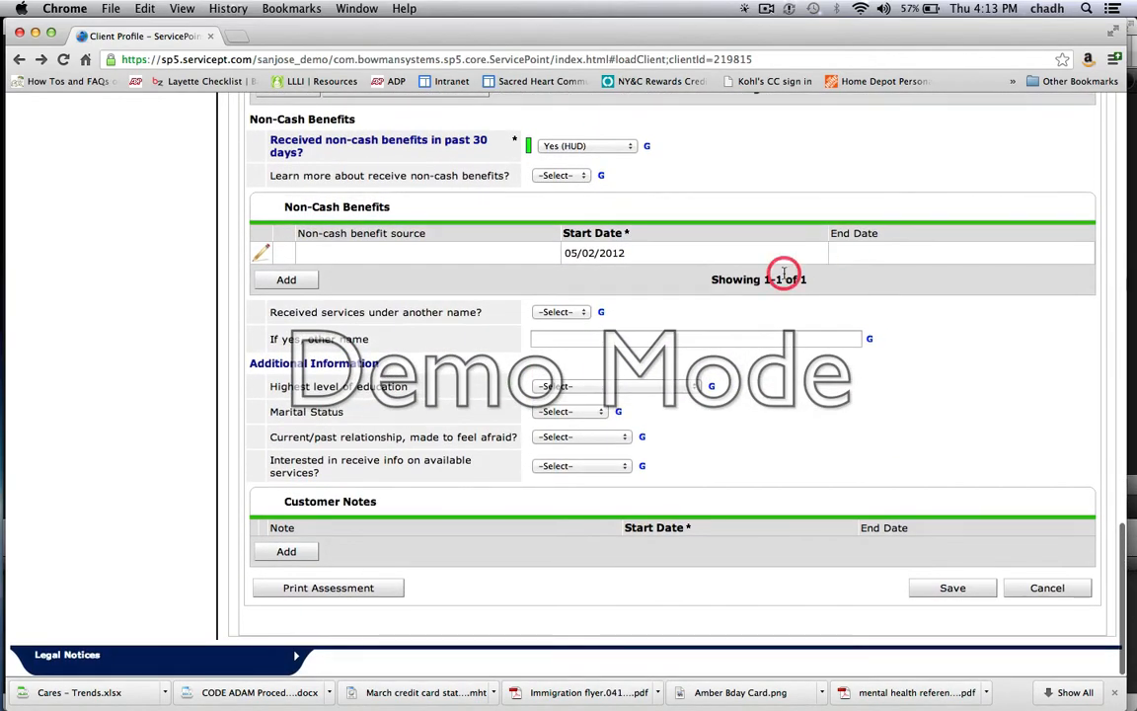
scroll(782, 274, "up", 10)
scroll(784, 275, "up", 10)
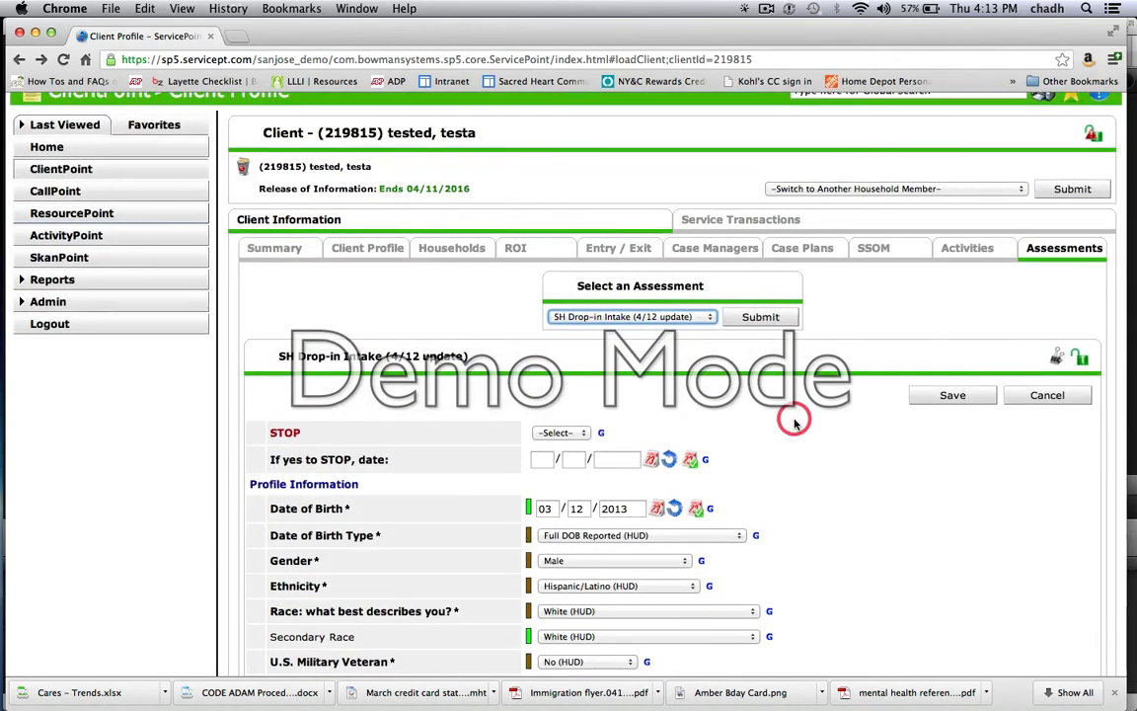
left_click(712, 318)
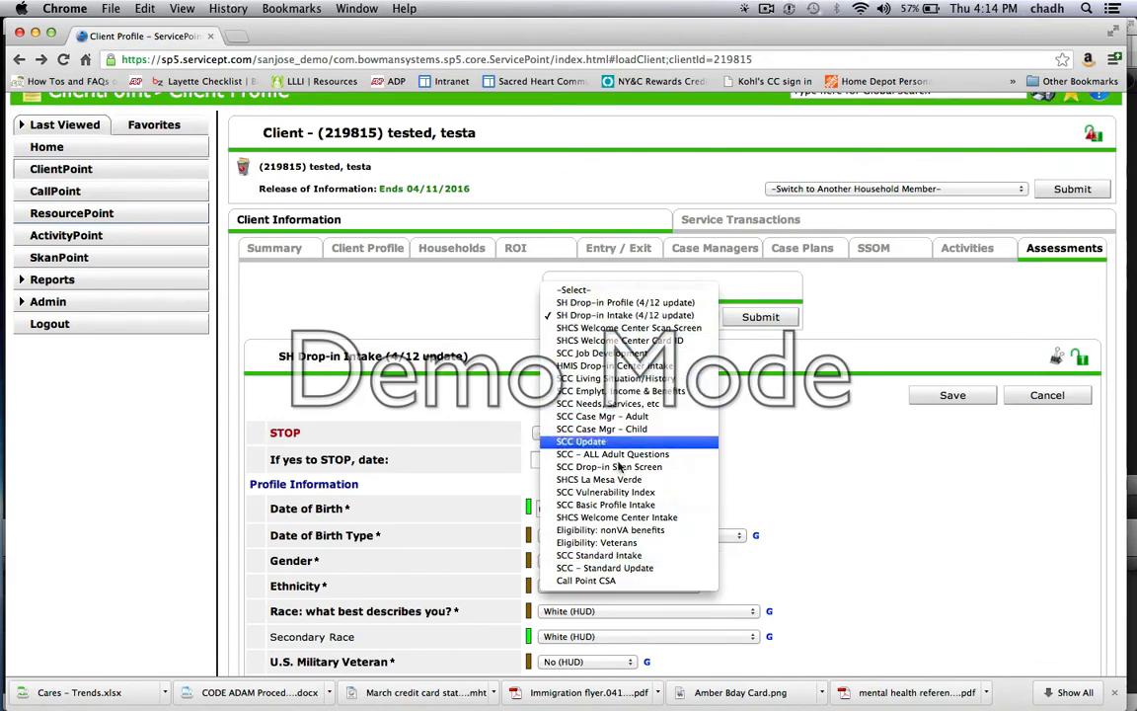
left_click(847, 316)
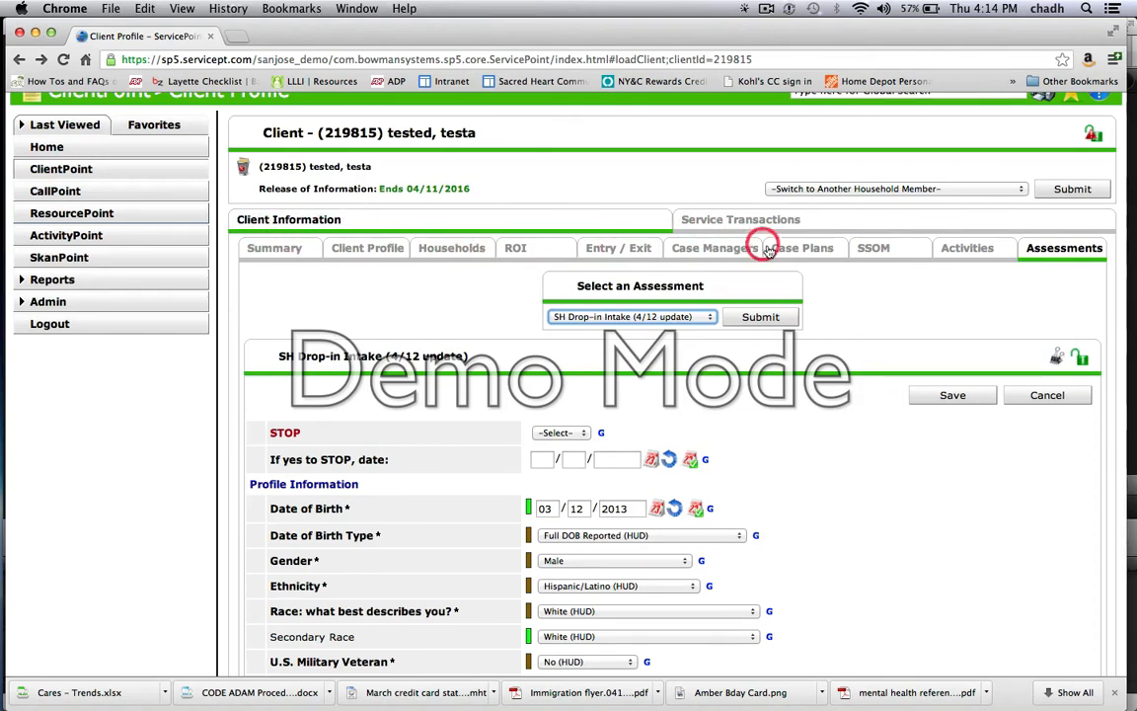
Step: Go to the client's service transactions and compare with the ClientPoint options and service transactions in the older ServicePoint version
left_click(731, 225)
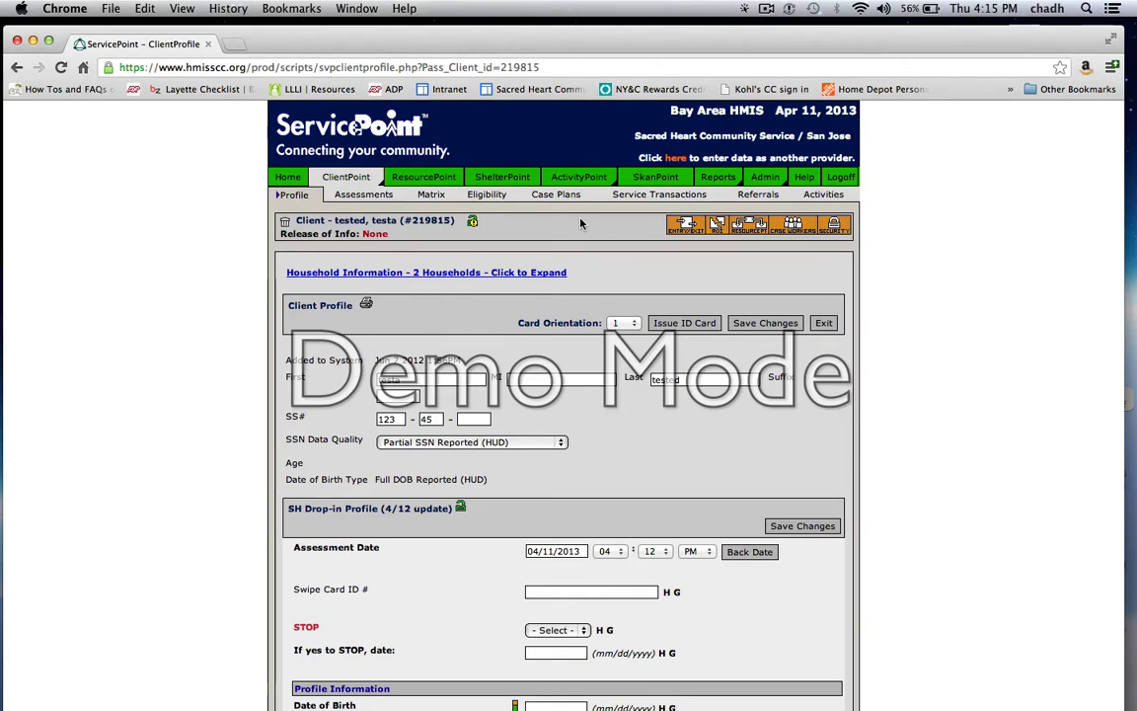
mouse_move(350, 175)
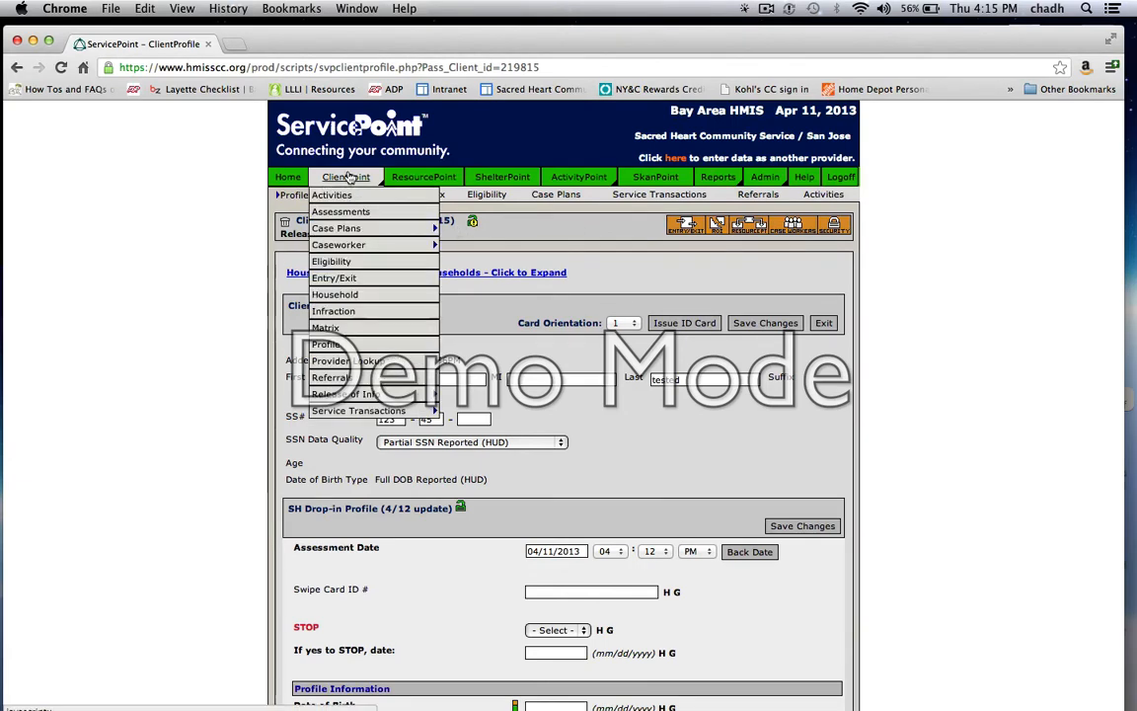
left_click(651, 195)
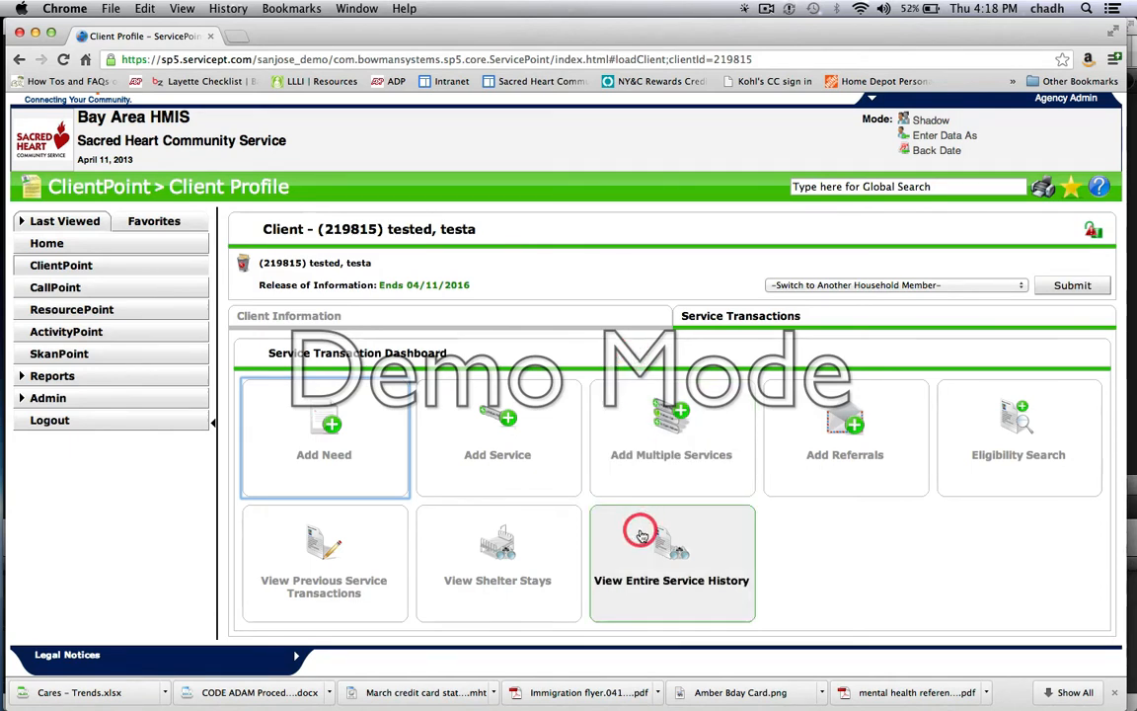
Step: Review the client's previous service transactions under Needs and return to the Service Transaction Dashboard
left_click(324, 570)
scroll(452, 377, "up", 2)
scroll(456, 444, "down", 2)
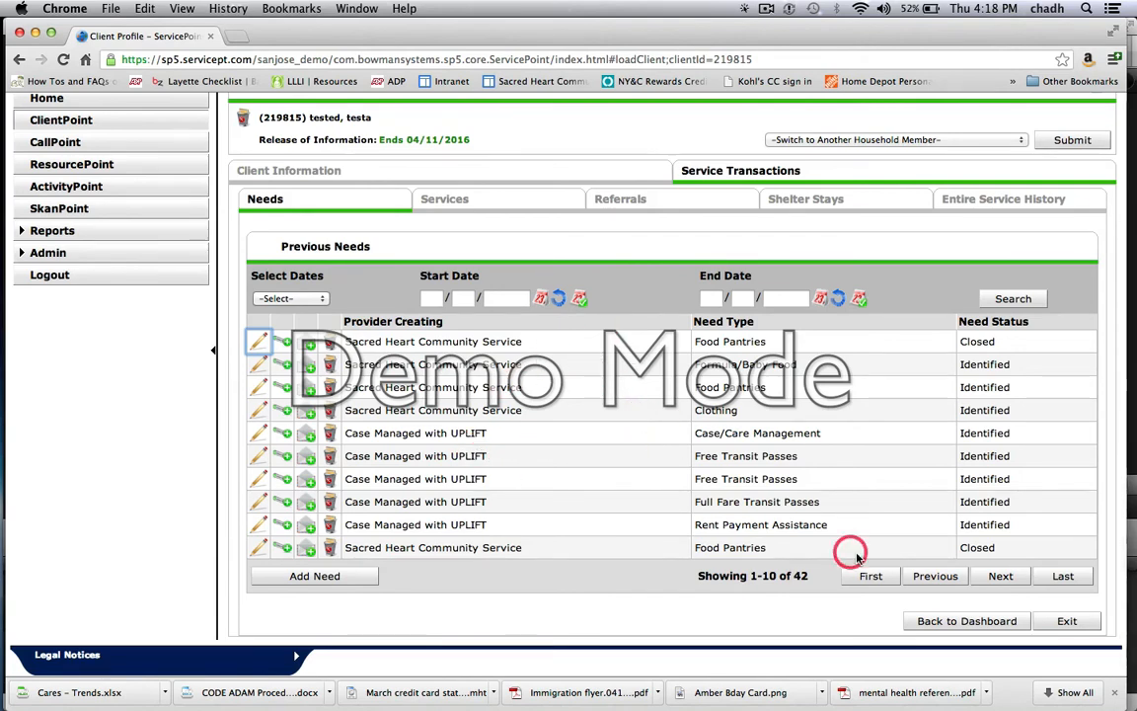
left_click(928, 624)
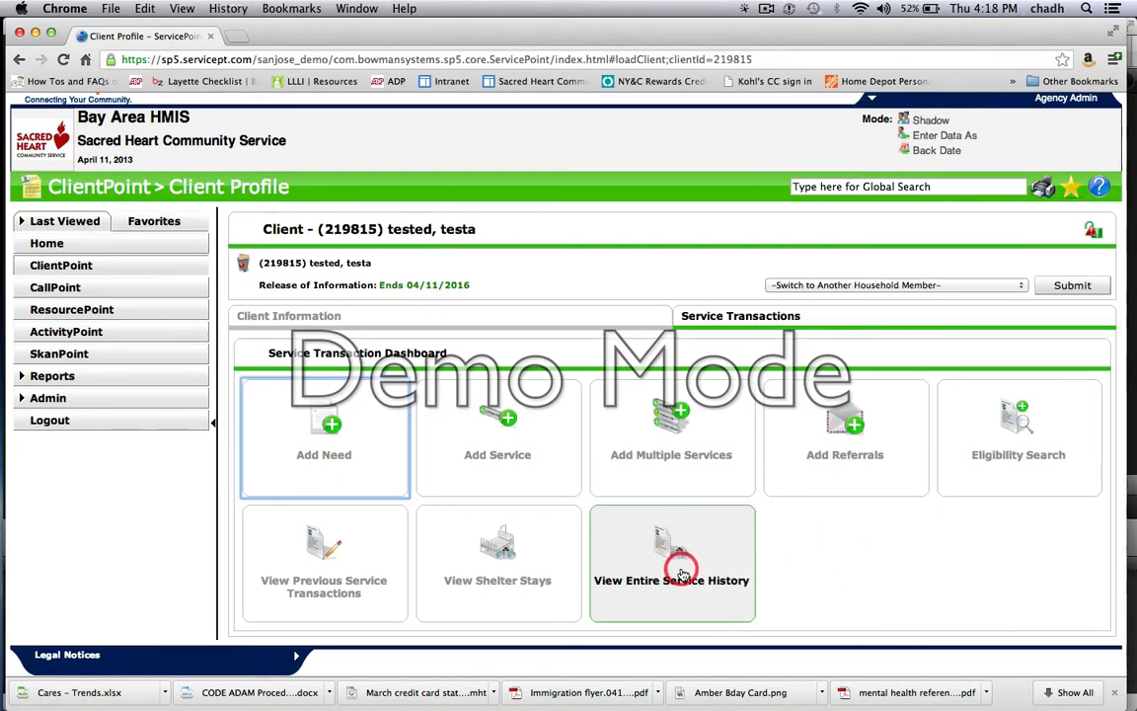
Step: Review the client's entire service history and return to the Service Transaction Dashboard
left_click(652, 568)
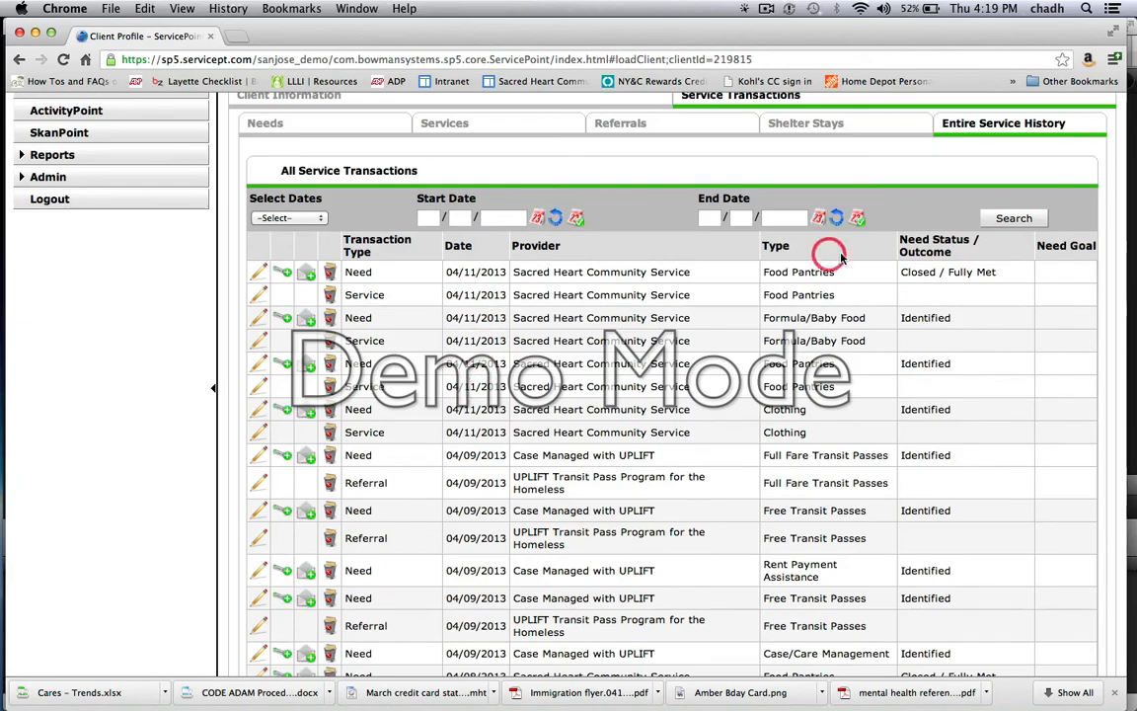
scroll(790, 459, "down", 5)
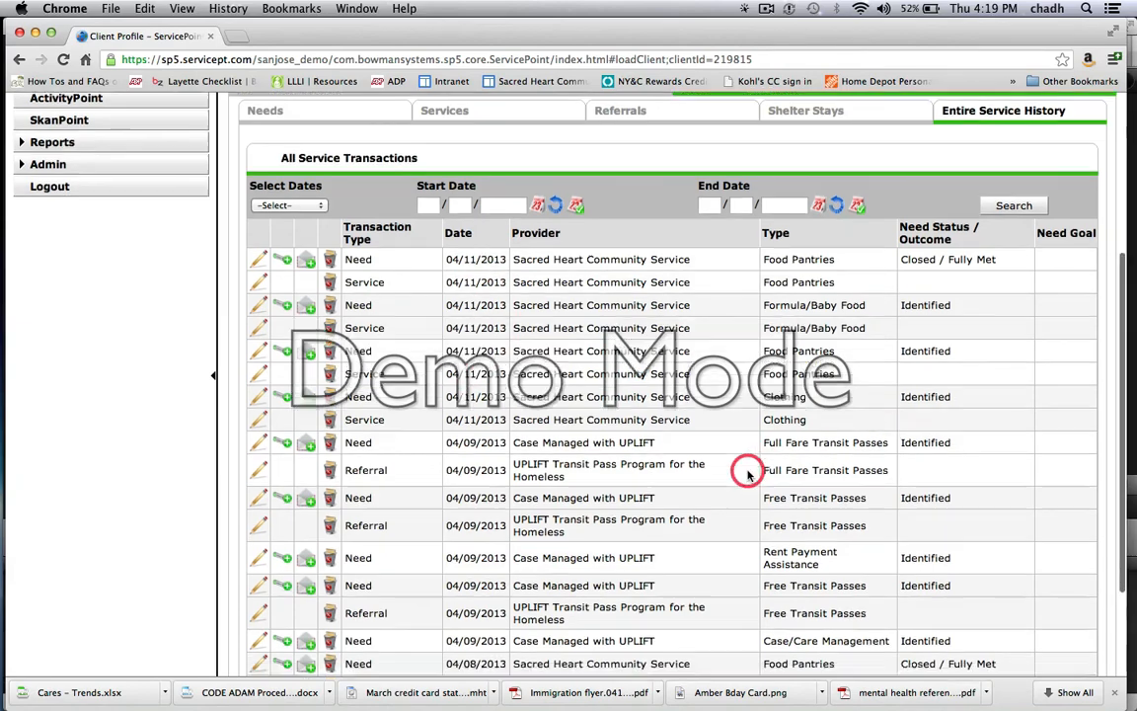
left_click(943, 621)
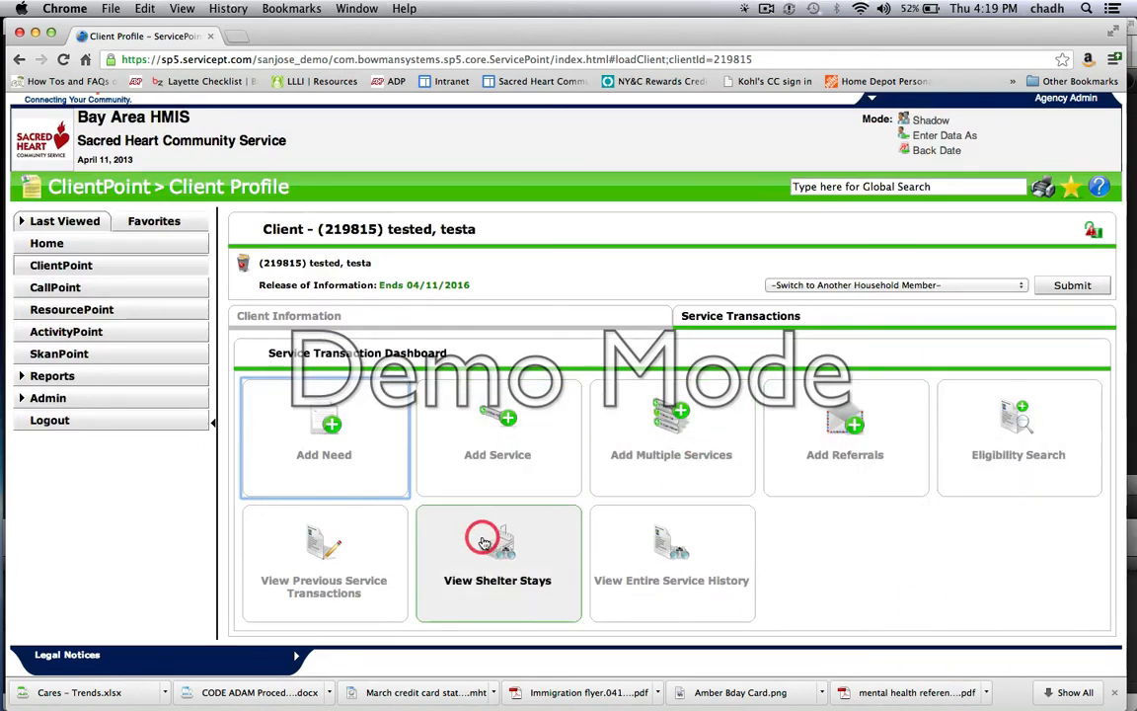
Step: Return to the Client Information section and view the client's ROI records and current activities
left_click(293, 318)
scroll(292, 318, "down", 5)
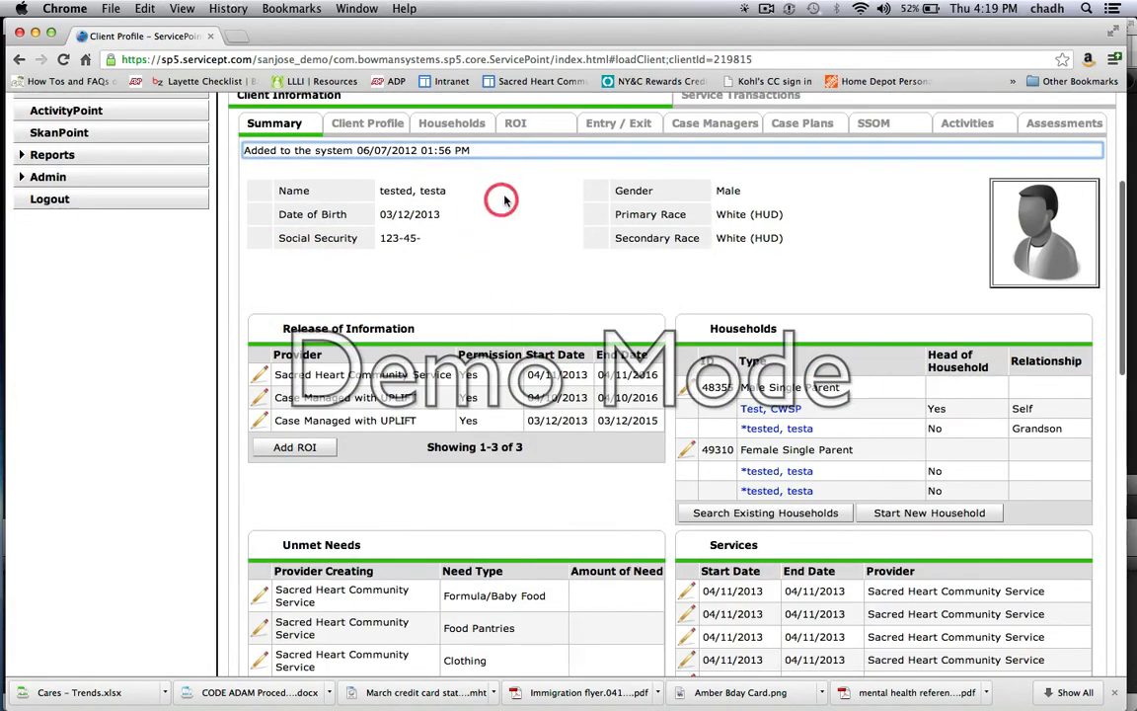
scroll(456, 207, "up", 2)
left_click(505, 215)
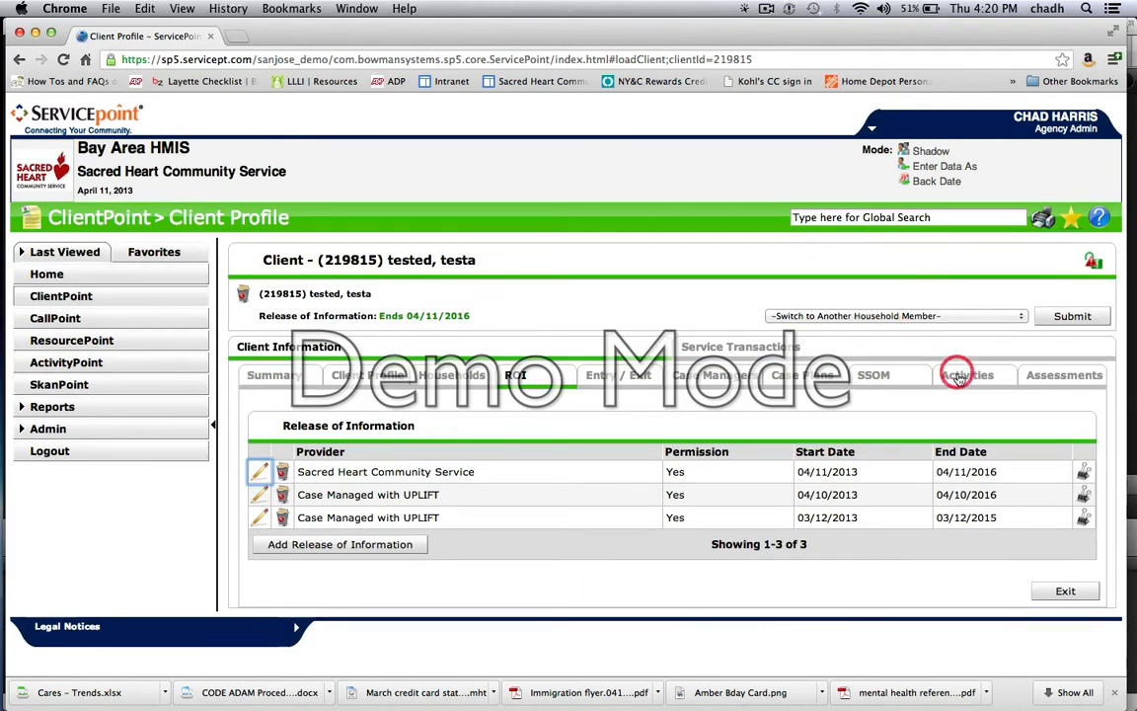
left_click(960, 375)
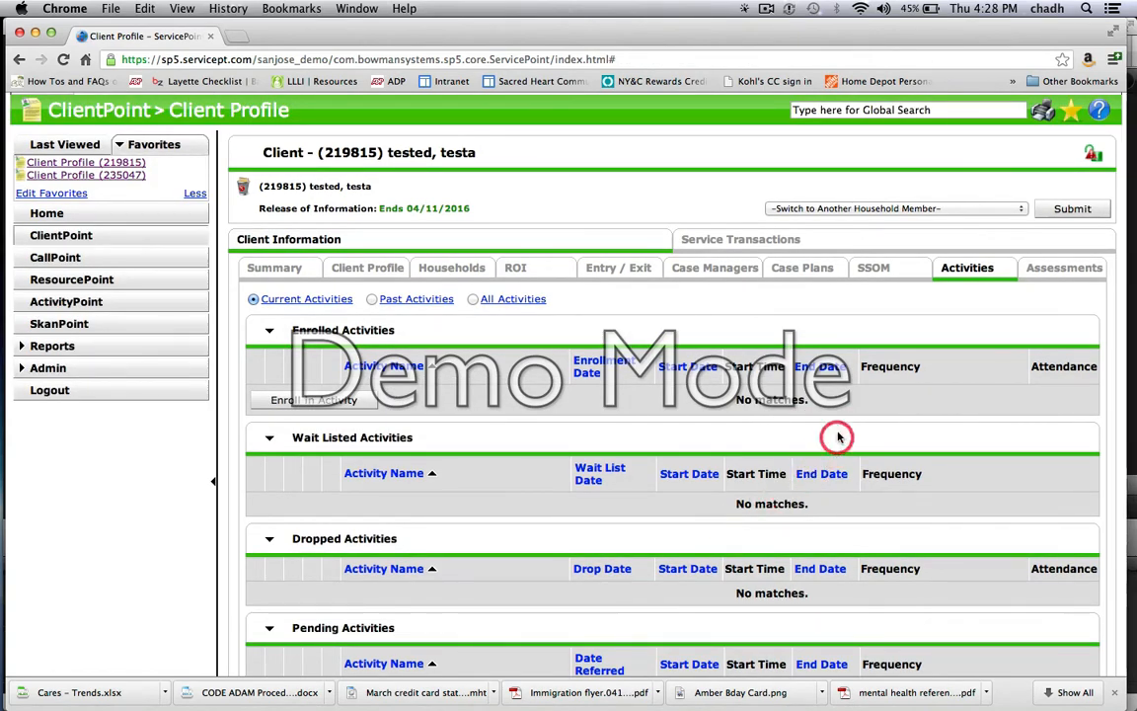
Step: Open the Eligibility Search from the service transactions and examine its household members, household income and eligibility service code sections
left_click(759, 241)
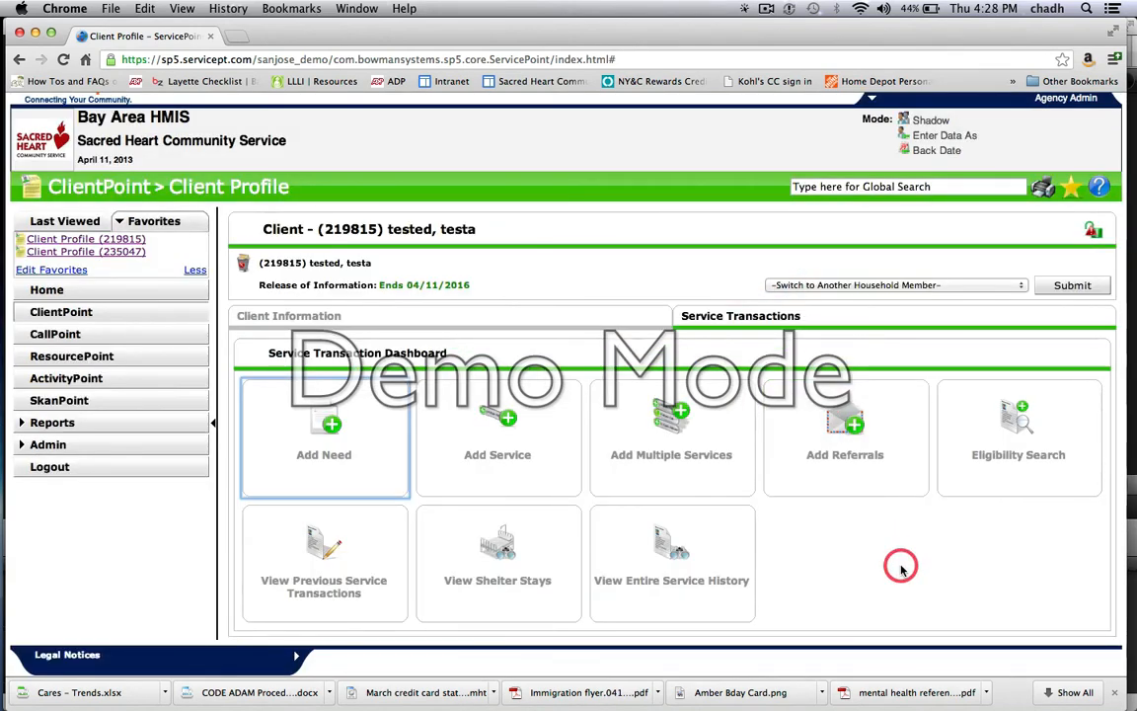
left_click(1018, 406)
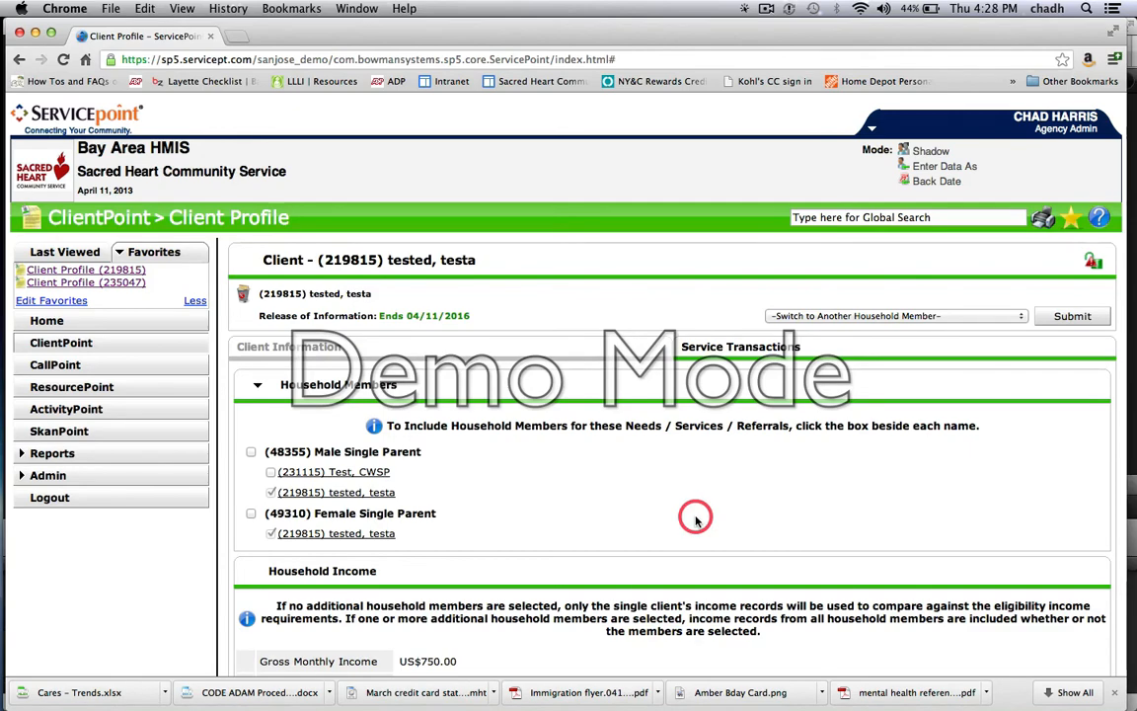
scroll(635, 477, "down", 10)
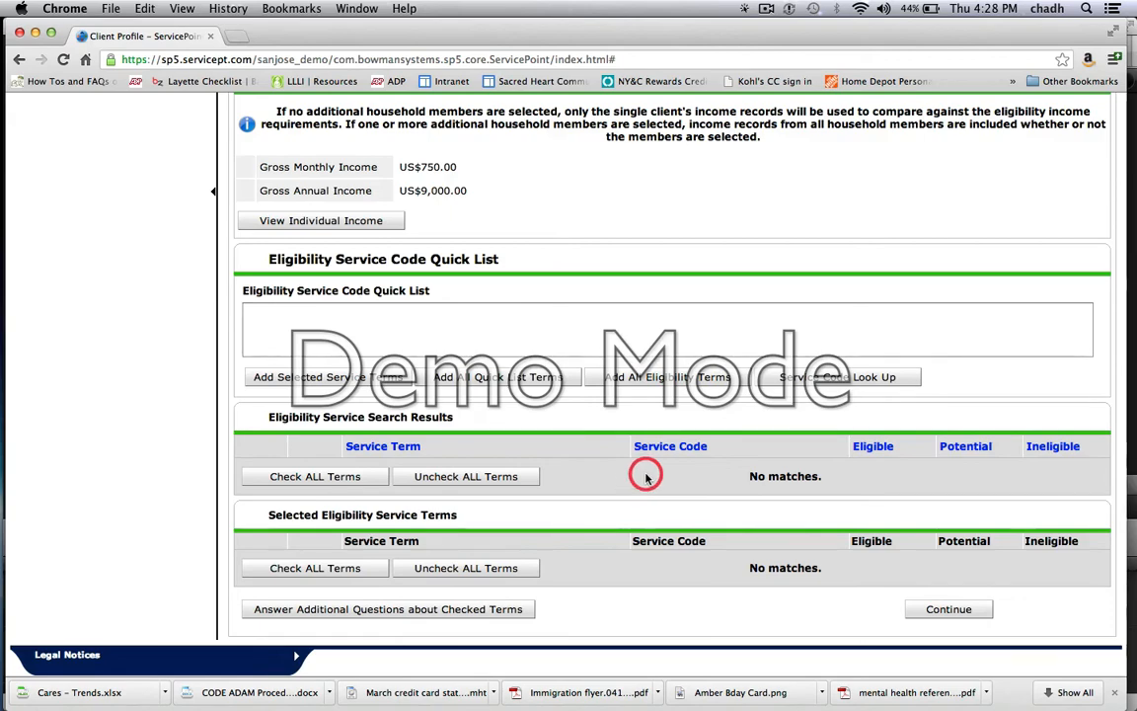
scroll(638, 487, "up", 5)
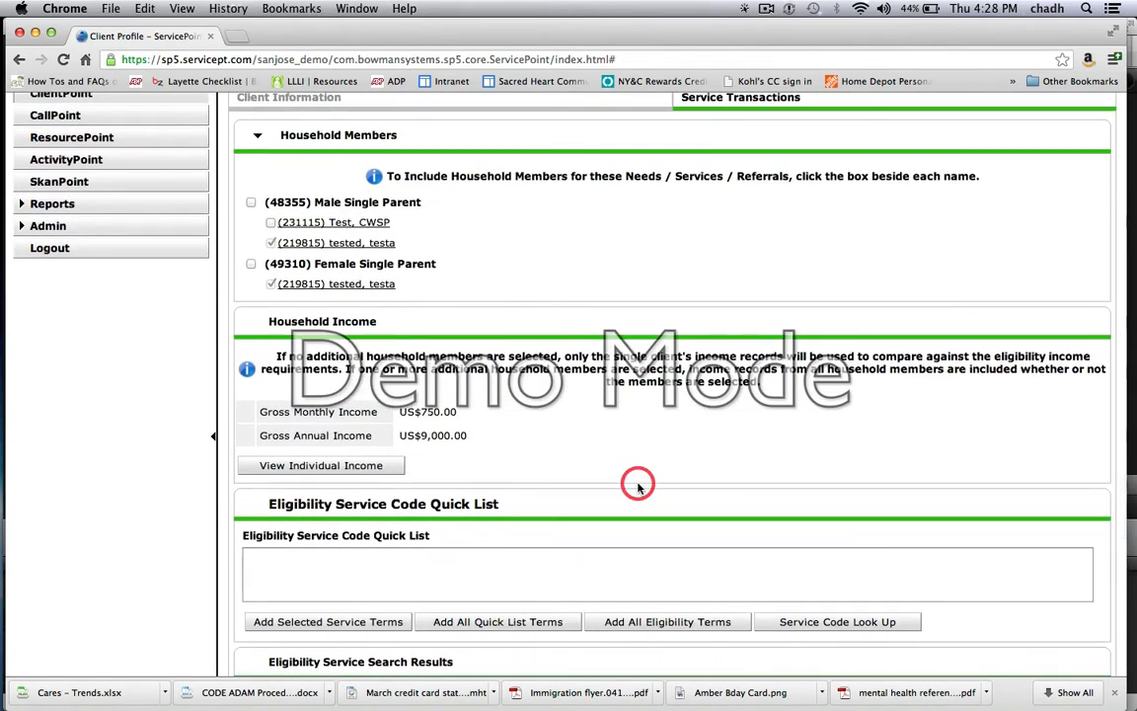
scroll(638, 487, "down", 5)
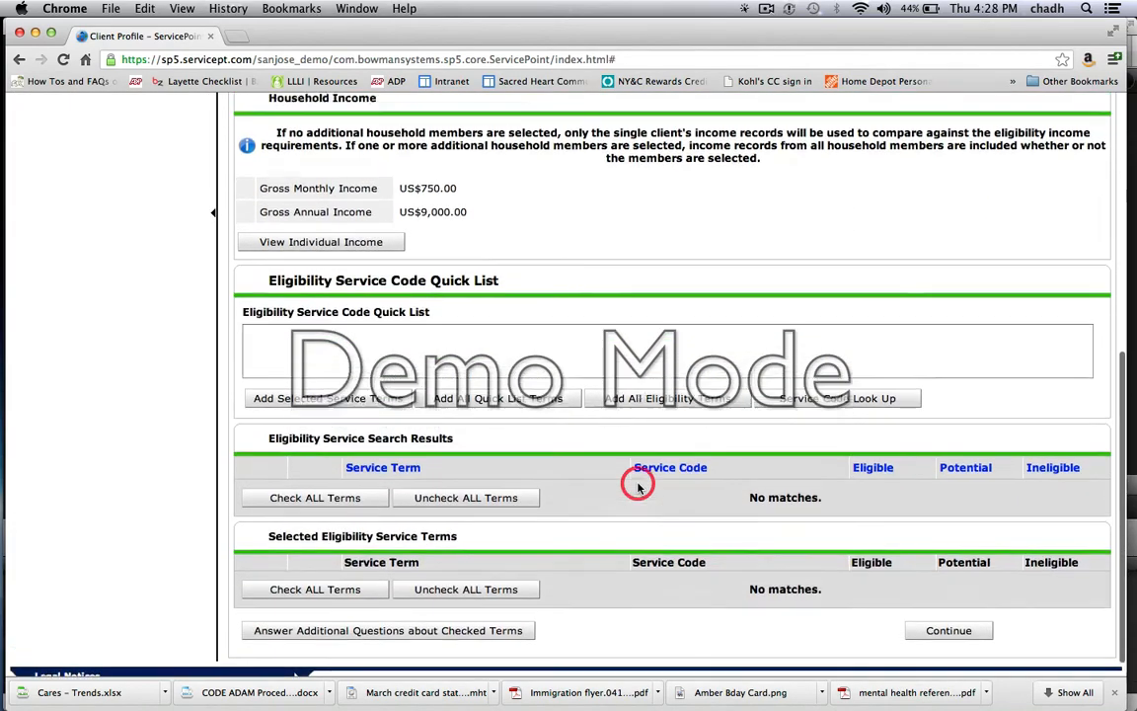
scroll(638, 487, "up", 5)
scroll(638, 487, "up", 4)
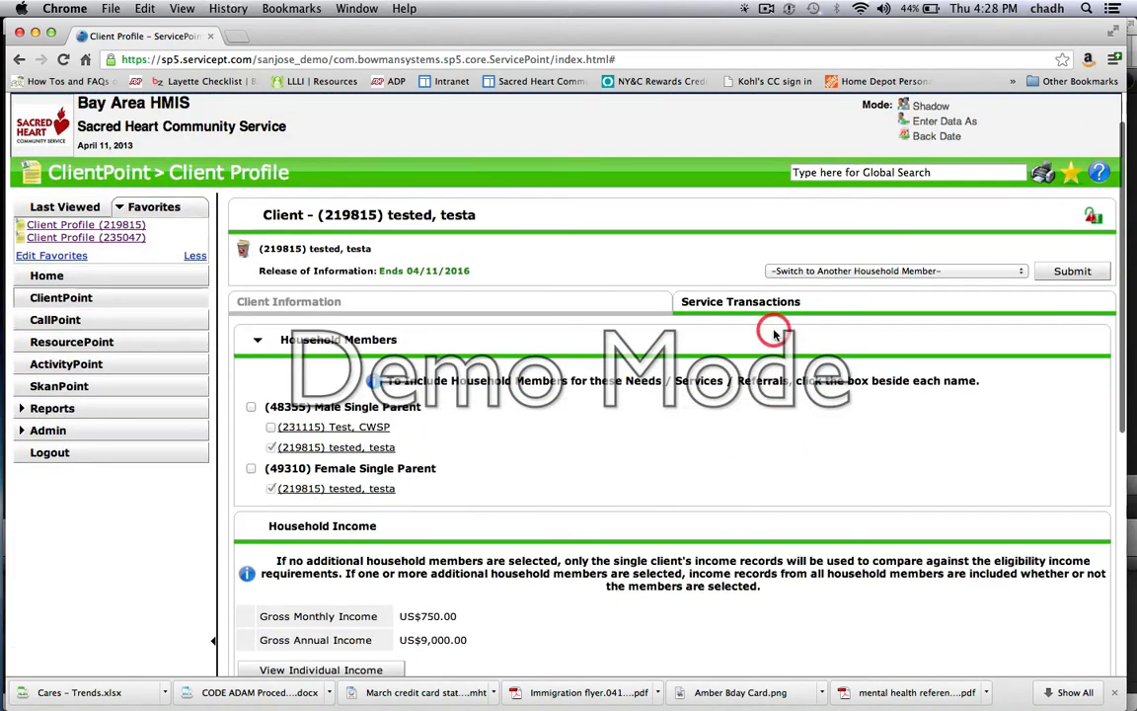
scroll(825, 488, "down", 9)
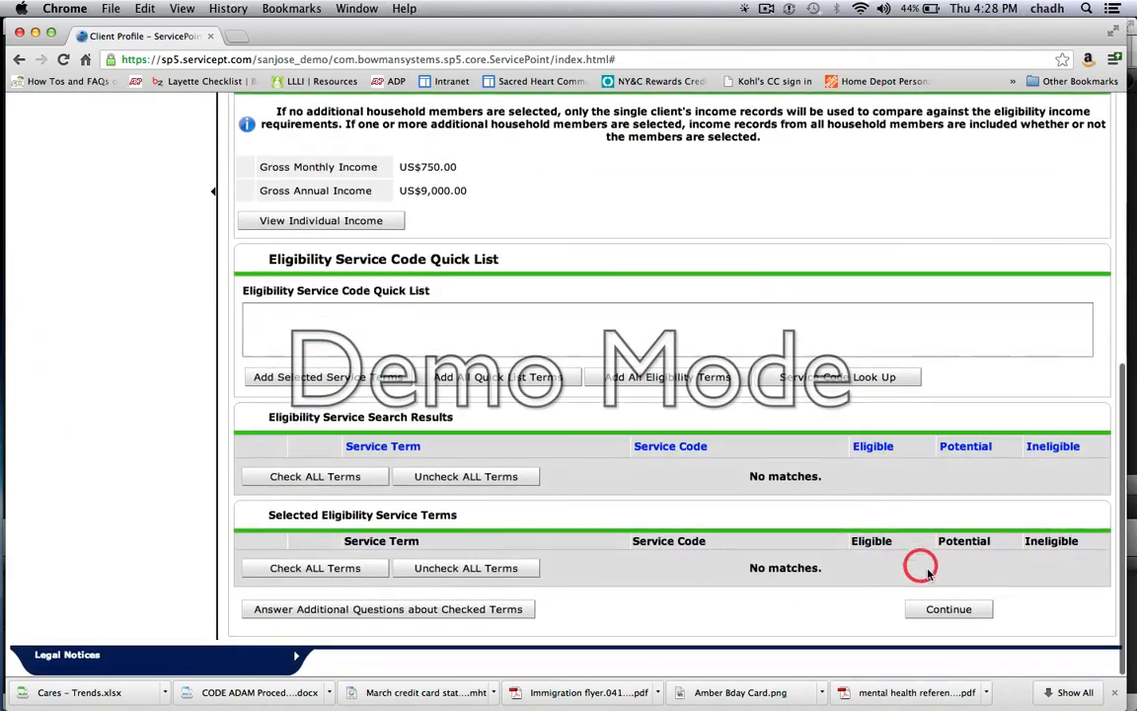
scroll(797, 548, "up", 9)
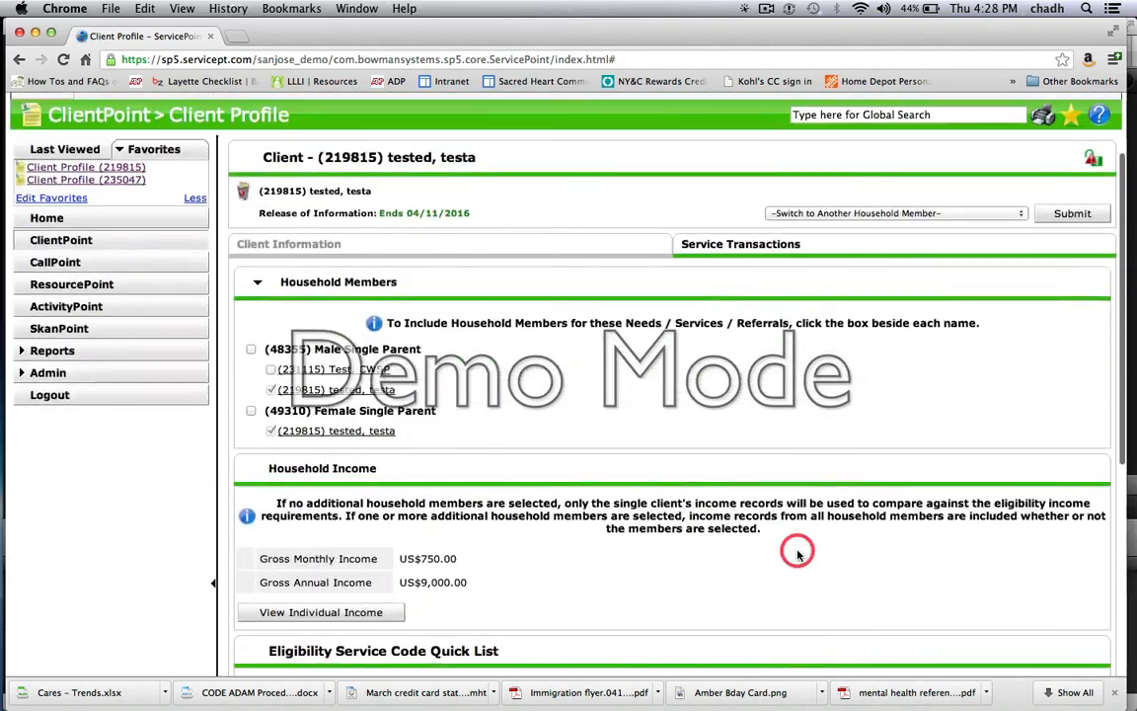
Step: View the file attachments of the Sacred Heart Community Service release of information in the client's ROI records
left_click(303, 329)
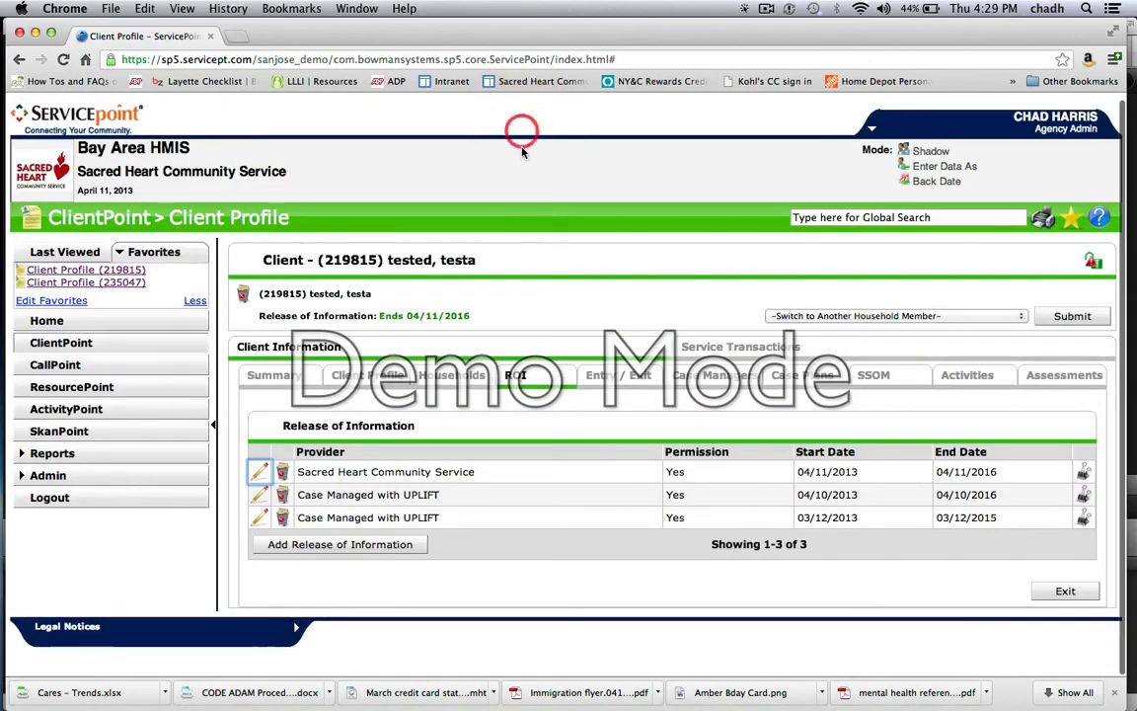
left_click(1085, 472)
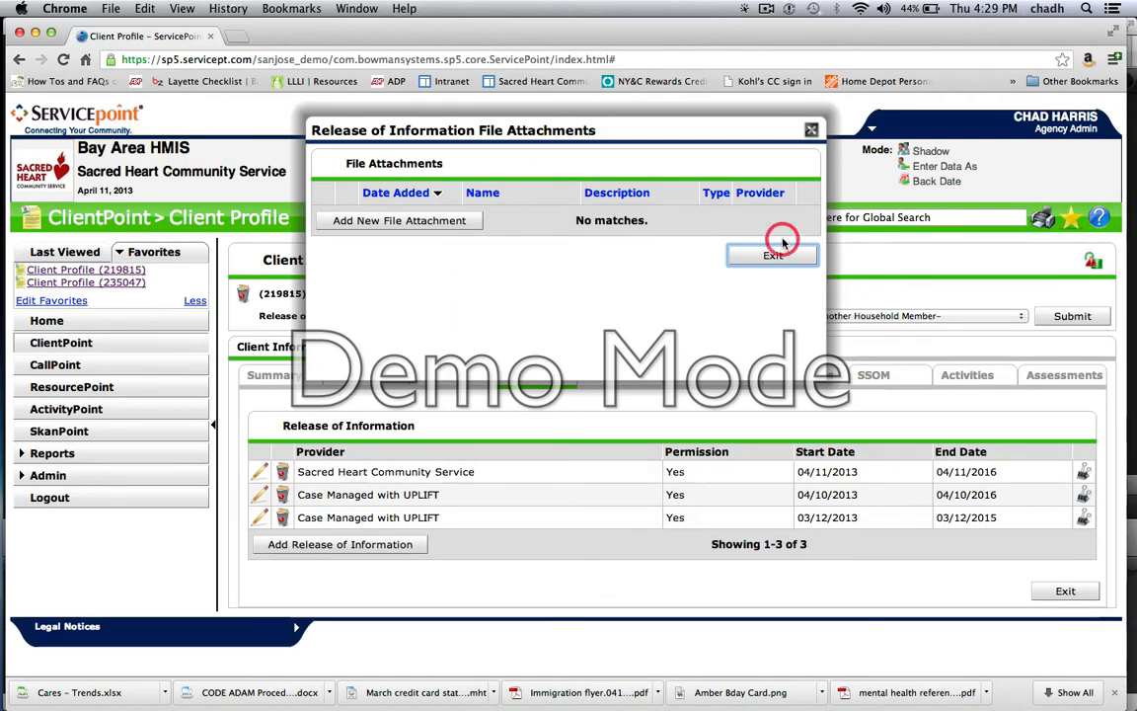
Step: Close the release of information attachments and compare the Last Viewed clients with the Favorites list
left_click(811, 130)
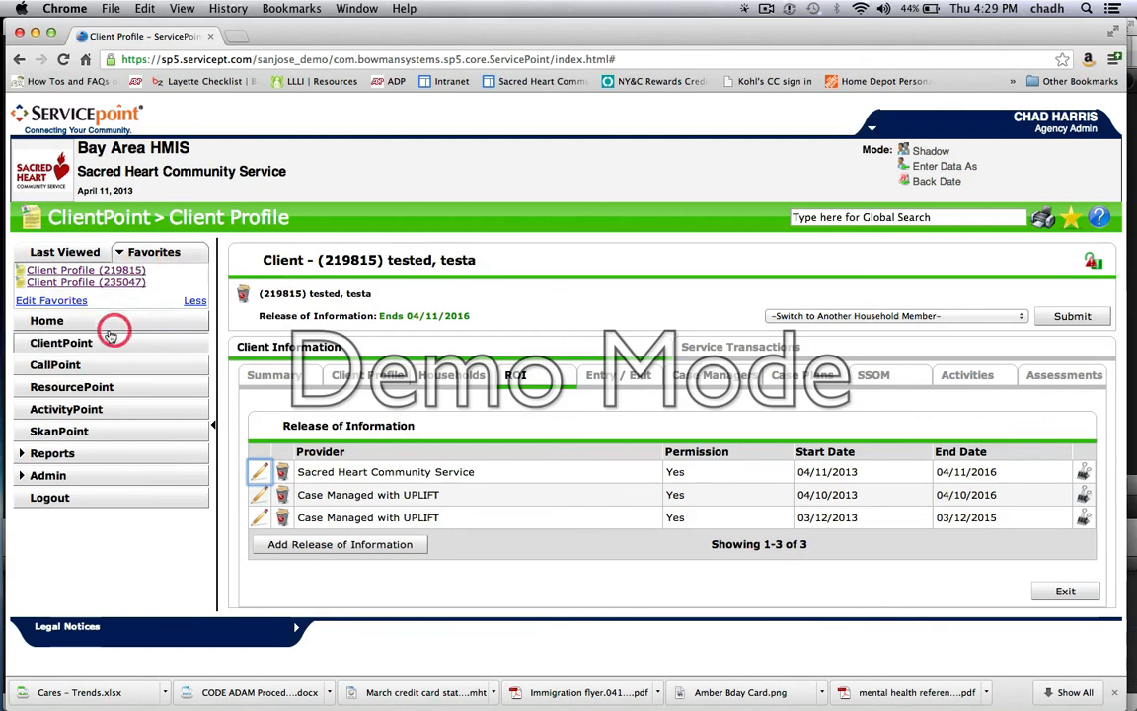
left_click(55, 253)
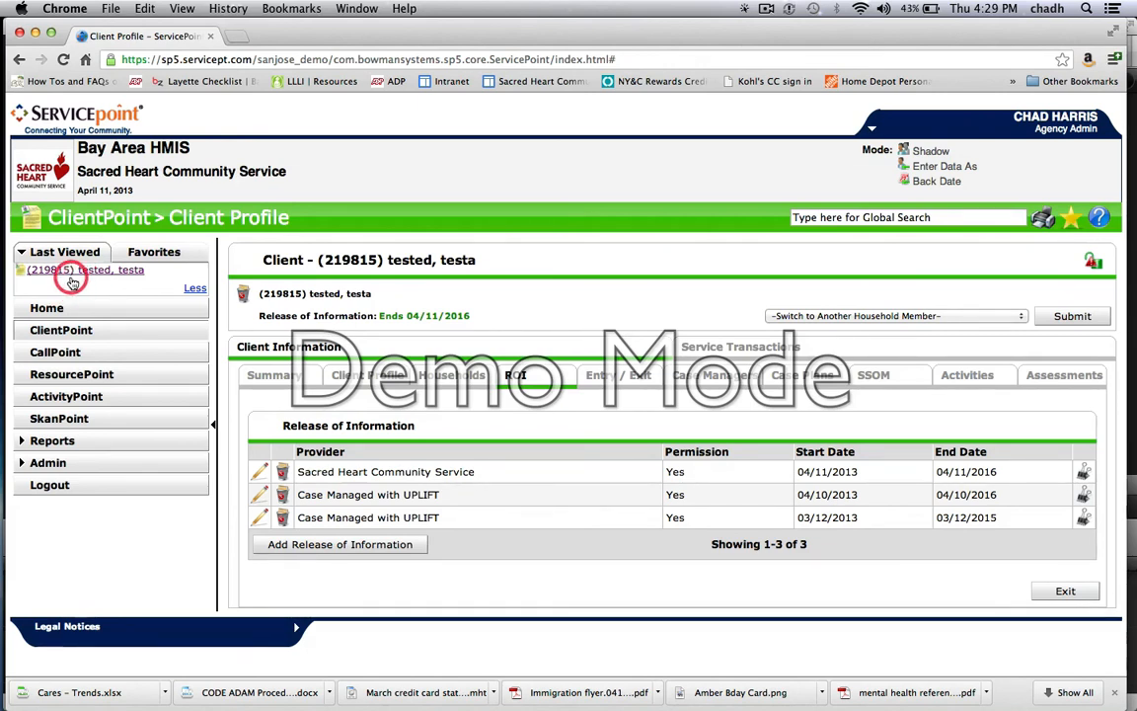
left_click(148, 253)
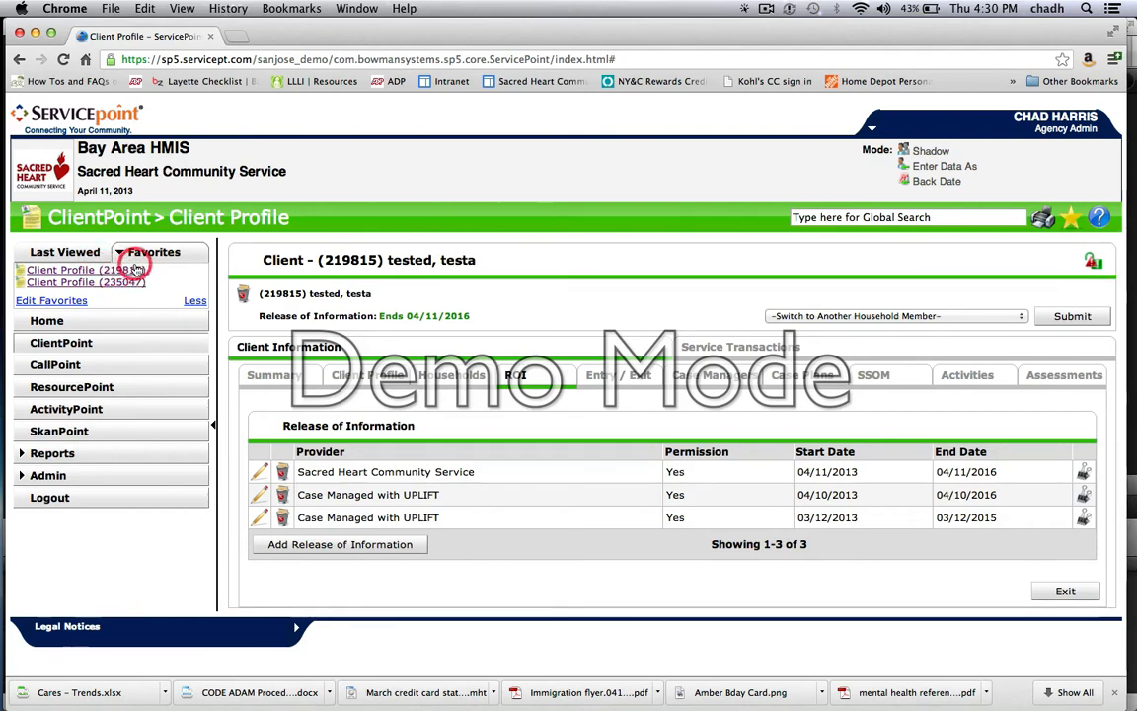
mouse_move(117, 279)
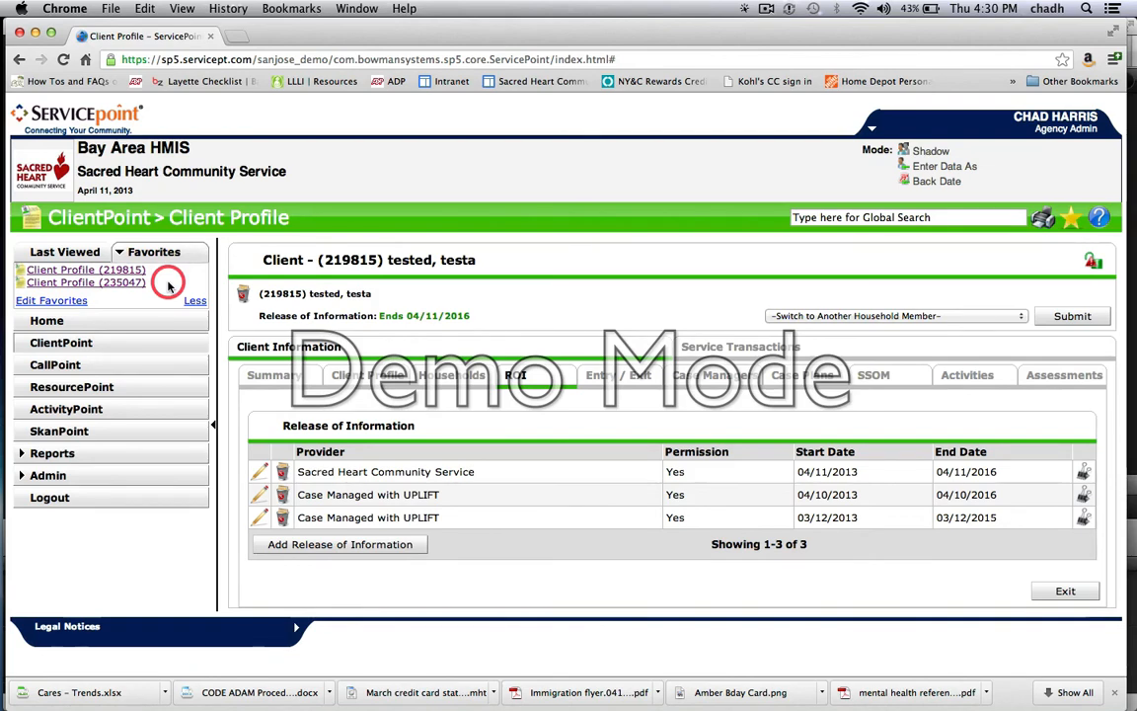
Step: Open another client's profile directly from ClientPoint by the client's ID number, using the current system date
left_click(89, 350)
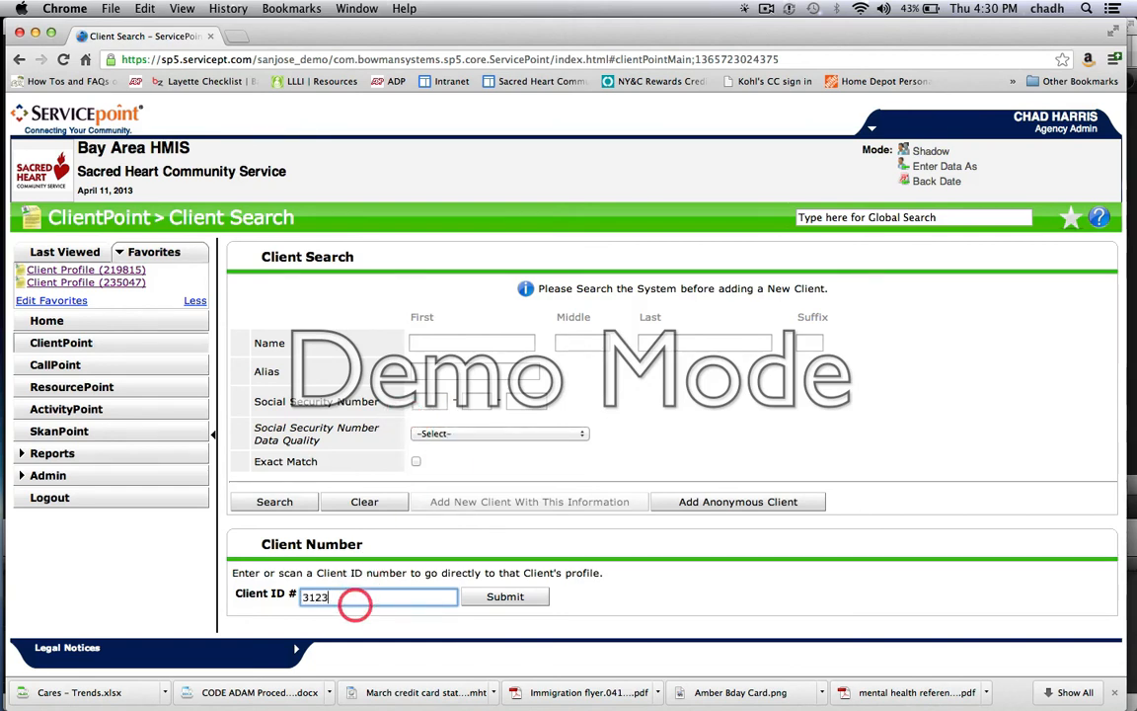
left_click(499, 597)
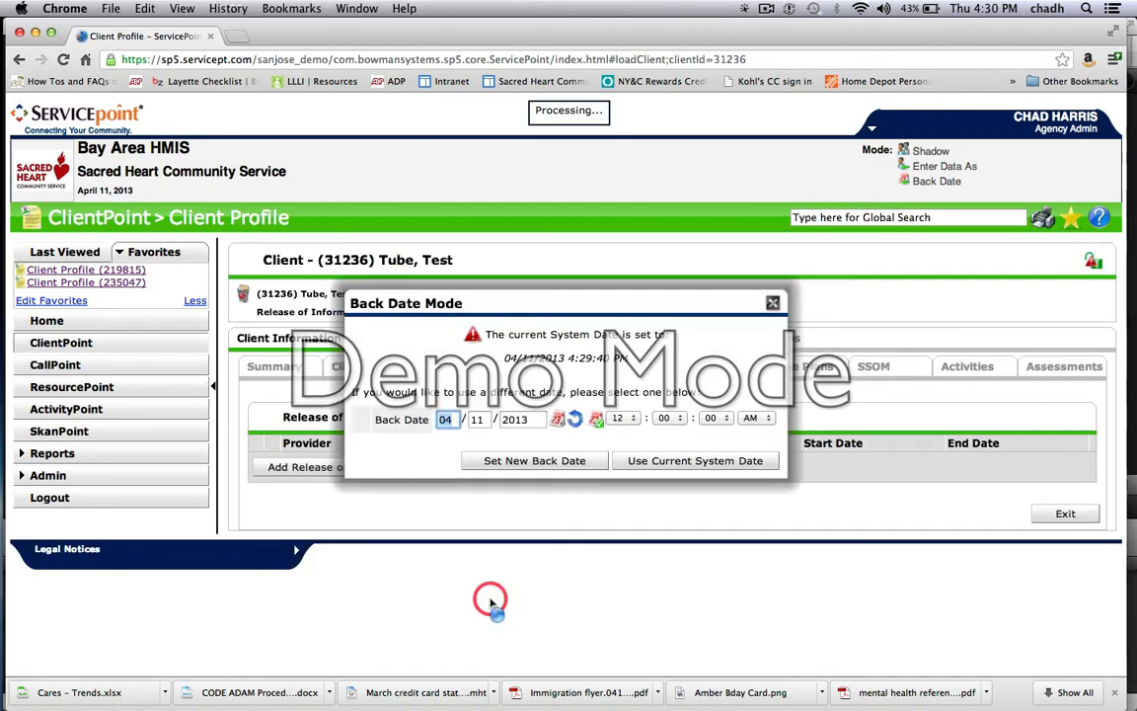
scroll(647, 568, "down", 5)
left_click(685, 461)
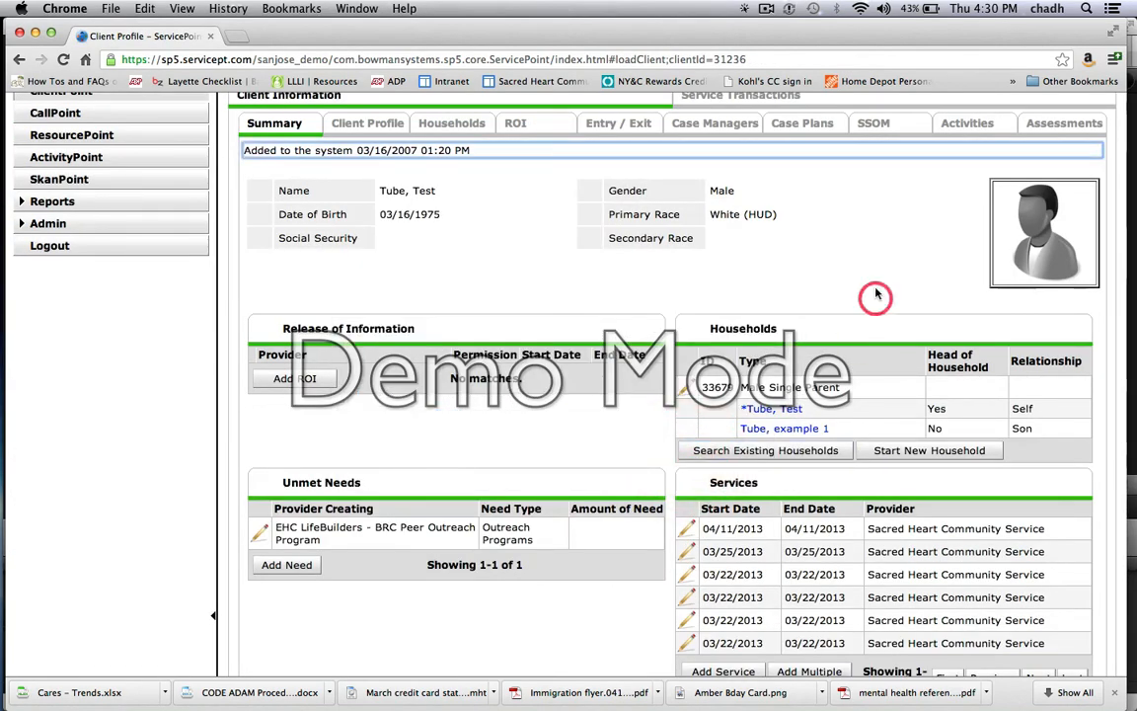
Step: Add the open client profile to the favorites and display the Last Viewed clients
scroll(869, 262, "up", 5)
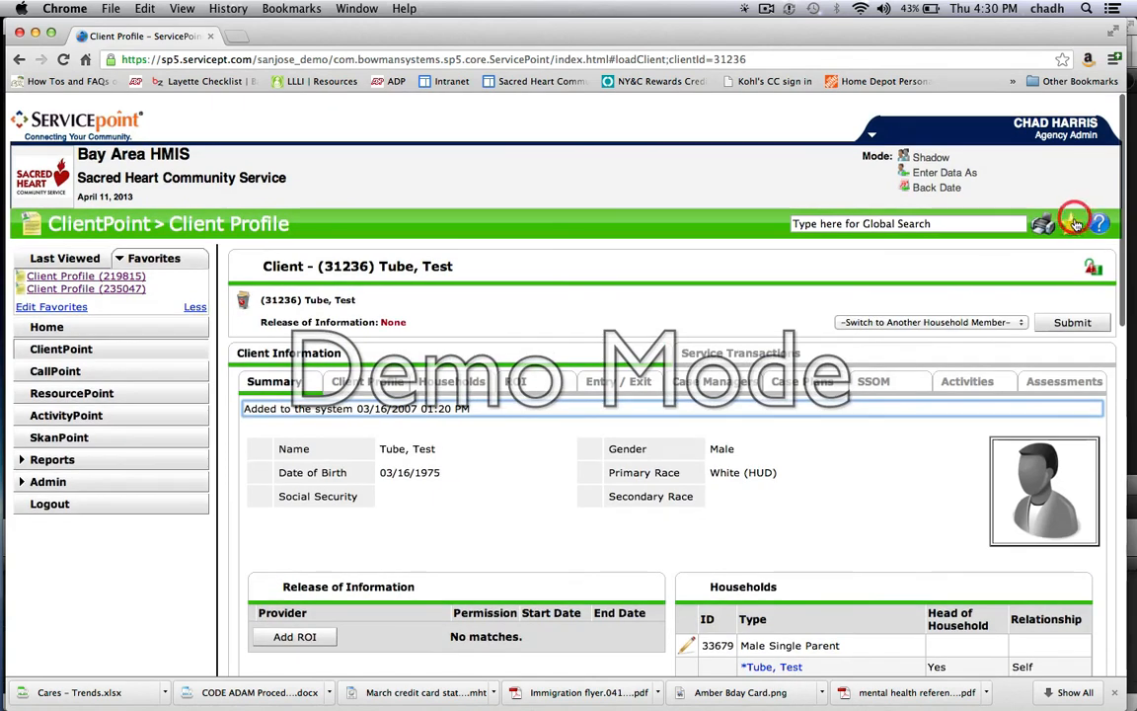
left_click(1074, 224)
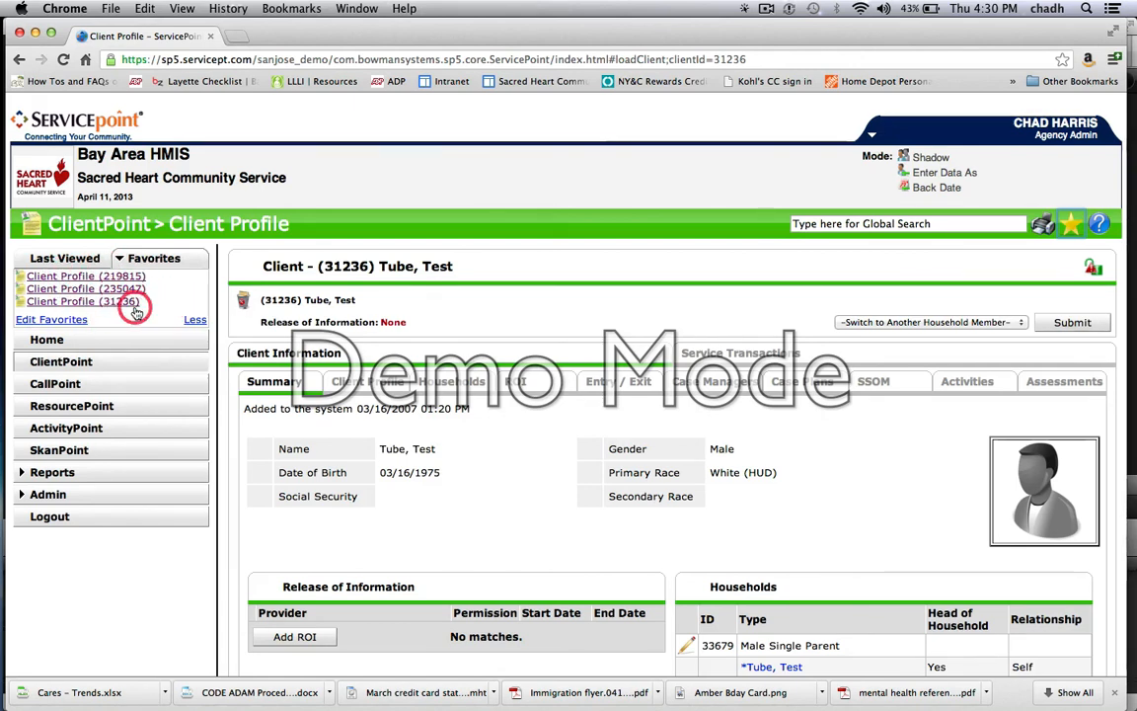
left_click(47, 256)
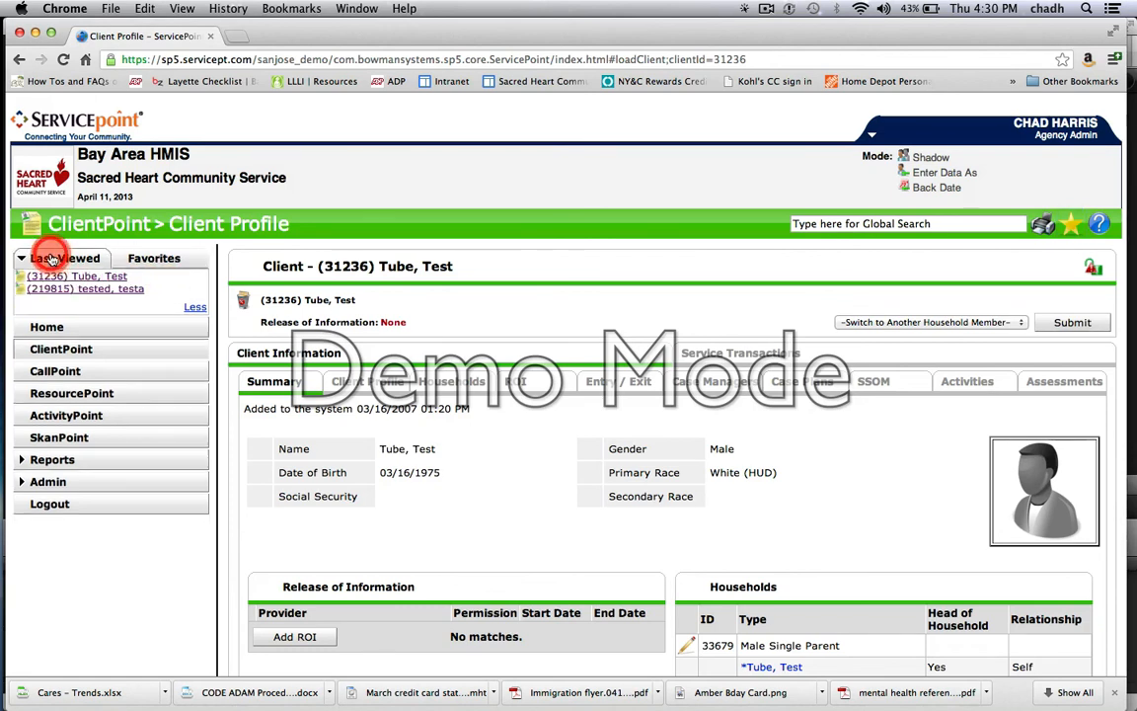